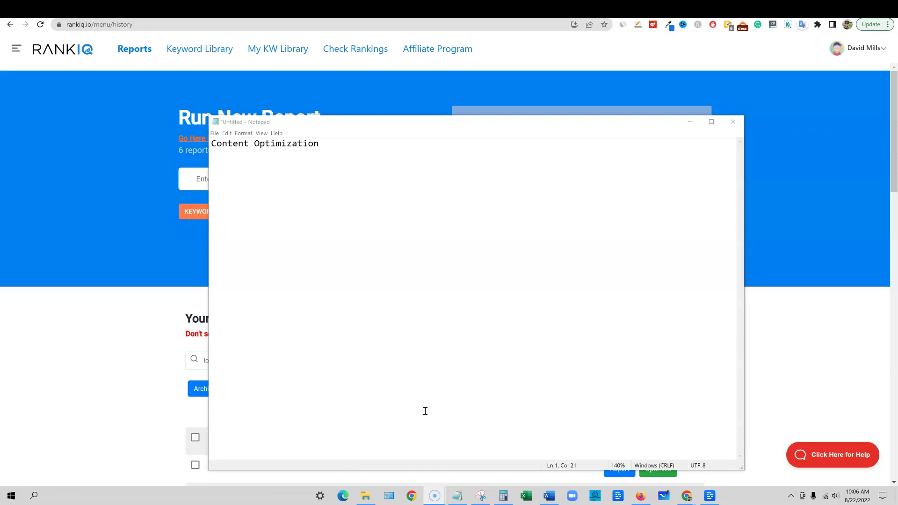
Step: Switch from the note to RankIQ in the browser and open its Keyword Library
click(87, 173)
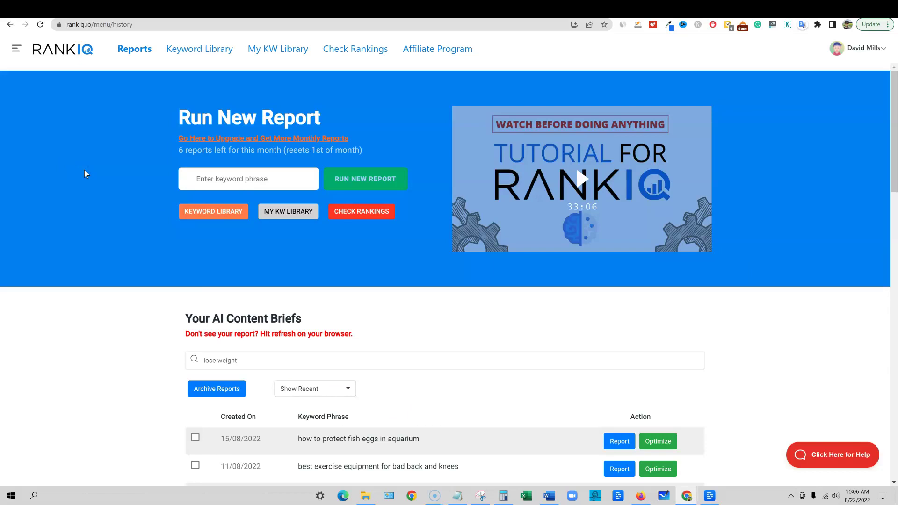
click(182, 247)
click(260, 187)
click(182, 49)
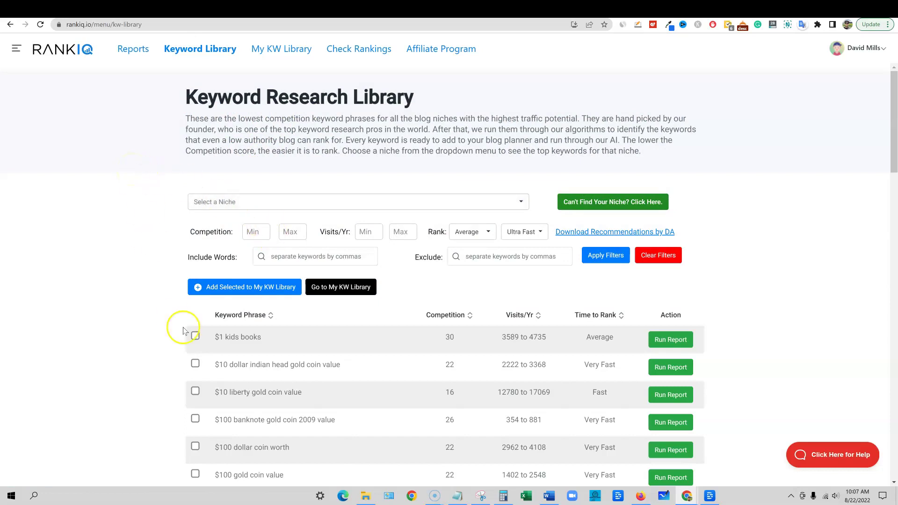
Step: Browse the library's keyword phrases and the list of available niches without choosing a niche
scroll(260, 346, down, 7)
scroll(281, 431, up, 7)
click(369, 203)
scroll(290, 309, down, 2)
scroll(272, 335, down, 10)
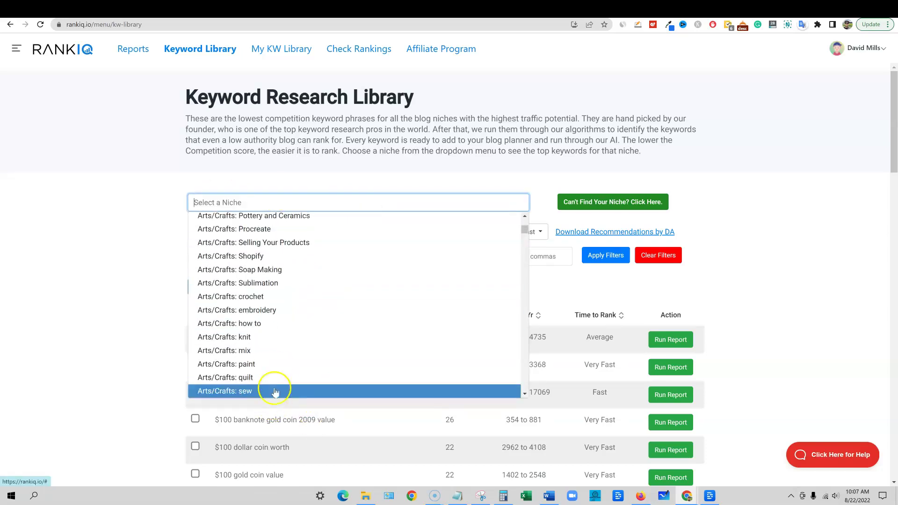
drag(525, 236, 521, 205)
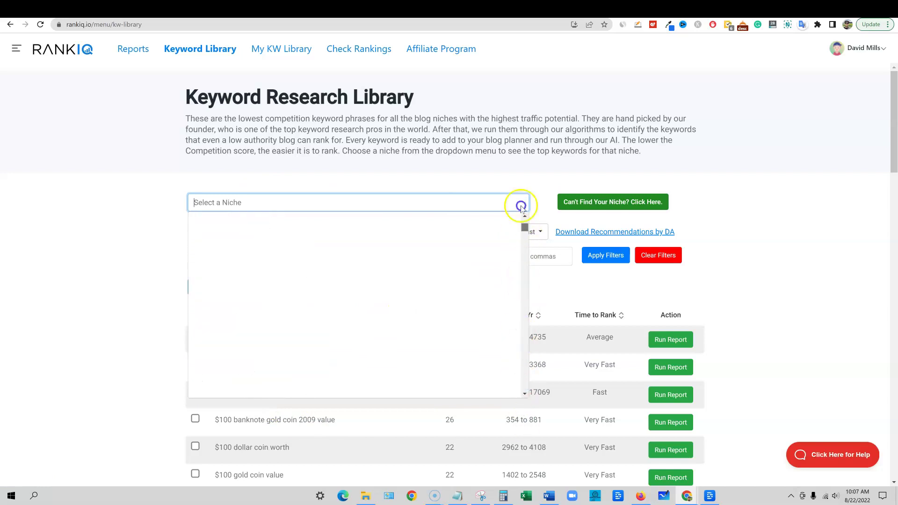
click(133, 161)
Step: Filter the Keyword Library to phrases that include the words "lose weight"
click(318, 257)
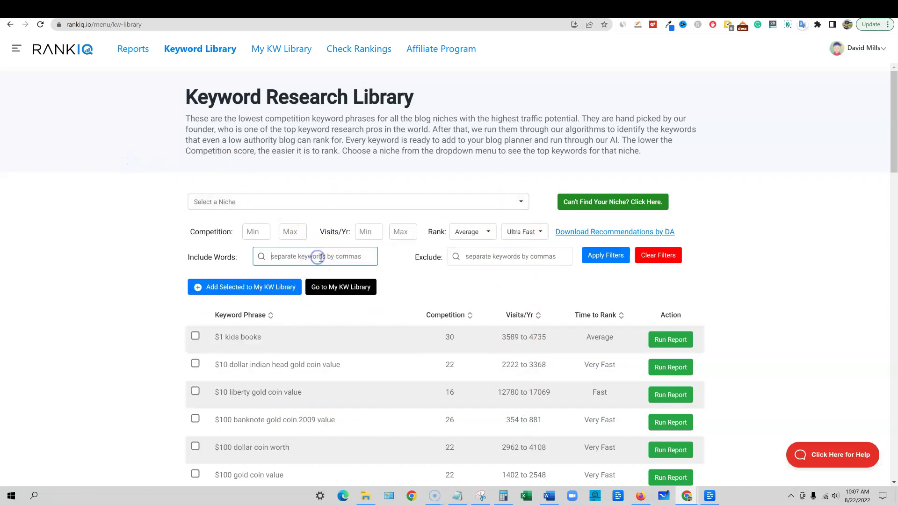
text(lose weight)
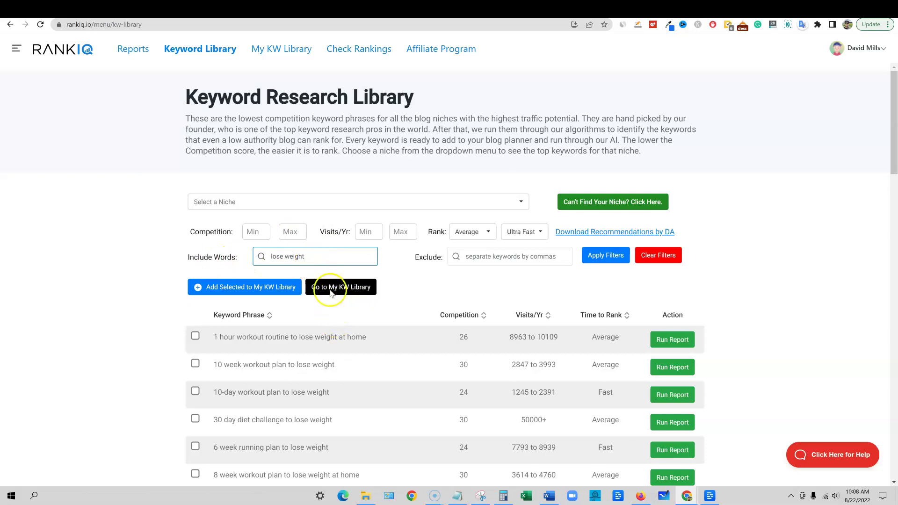
Step: Copy the phrase "benefits of drinking water in the morning to lose weight" and mark its row as selected
scroll(365, 371, down, 7)
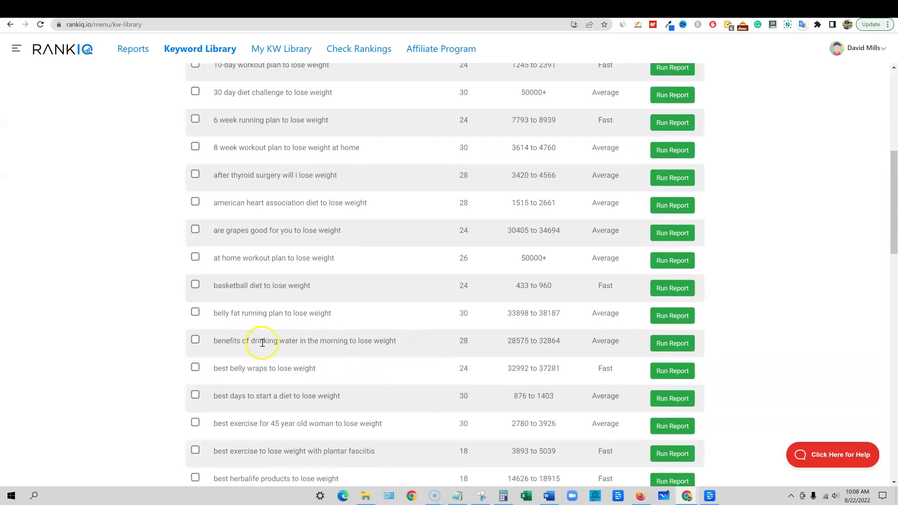
drag(217, 341, 415, 351)
key(ctrl+c)
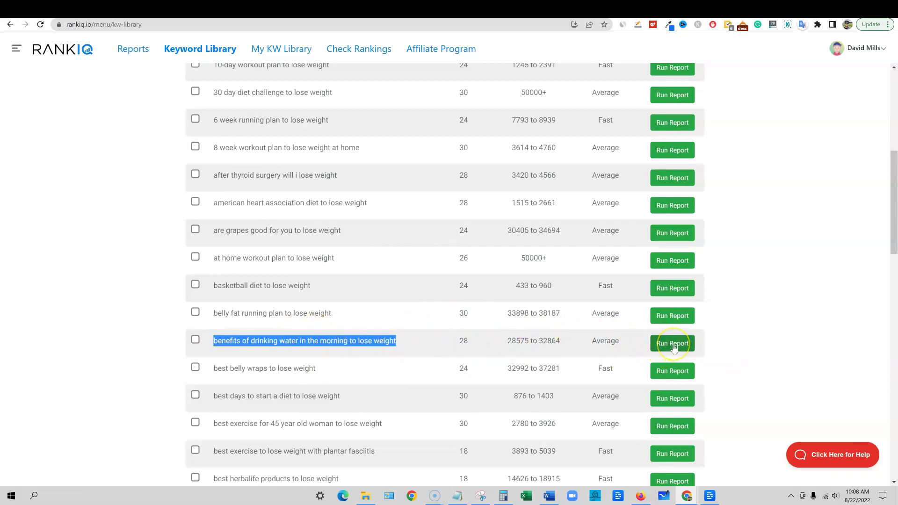
click(195, 340)
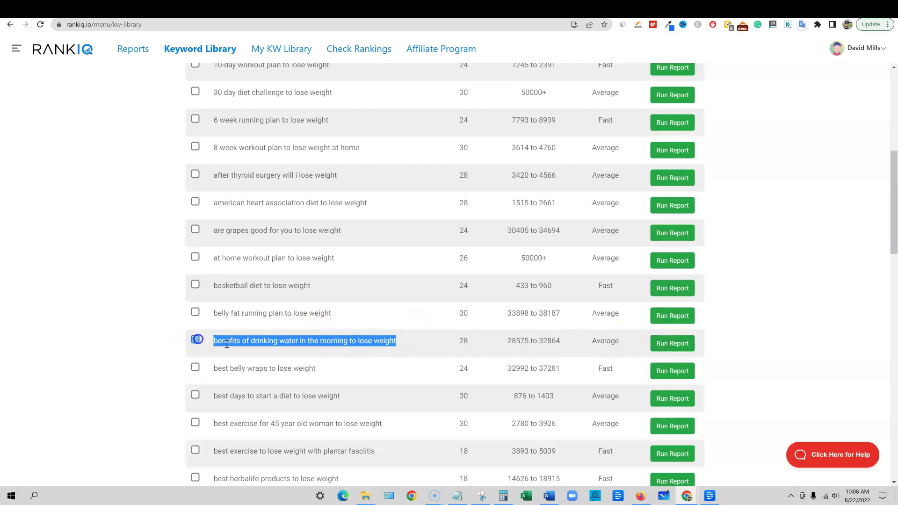
Step: Look through the saved phrases in My Keyword Library and search them for "lose weight"
scroll(278, 335, up, 1)
scroll(278, 335, up, 6)
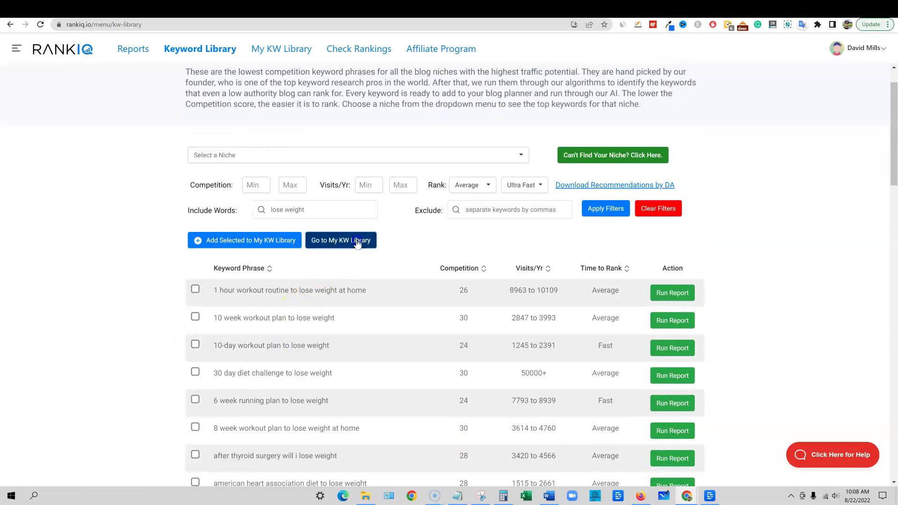
click(356, 241)
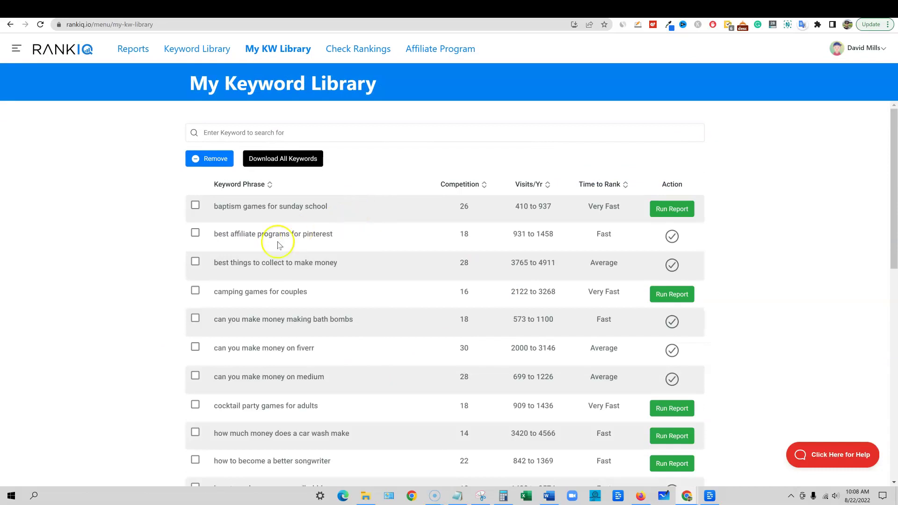
scroll(281, 258, down, 5)
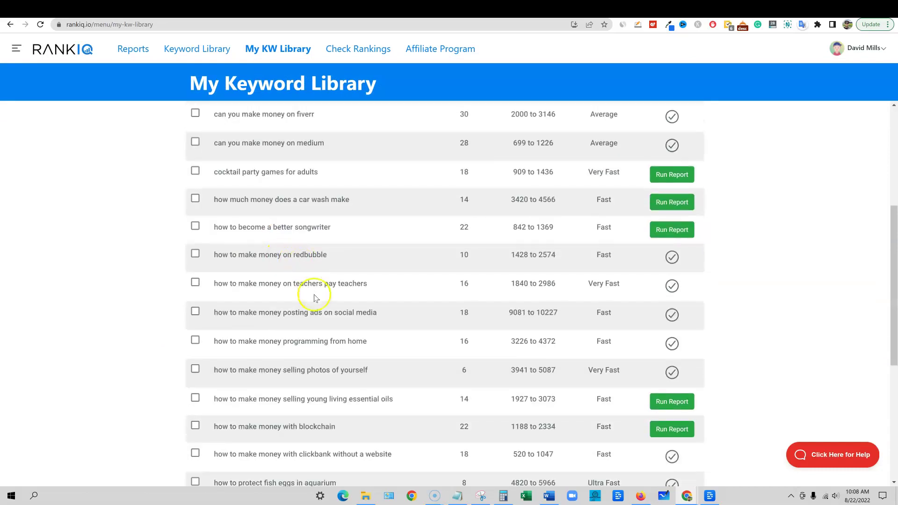
scroll(315, 297, up, 5)
click(254, 133)
text(lose weight)
Step: Clear the saved-keyword search and run a report from the Keyword Library for "benefits of drinking water in the morning to lose weight"
drag(251, 134, 164, 133)
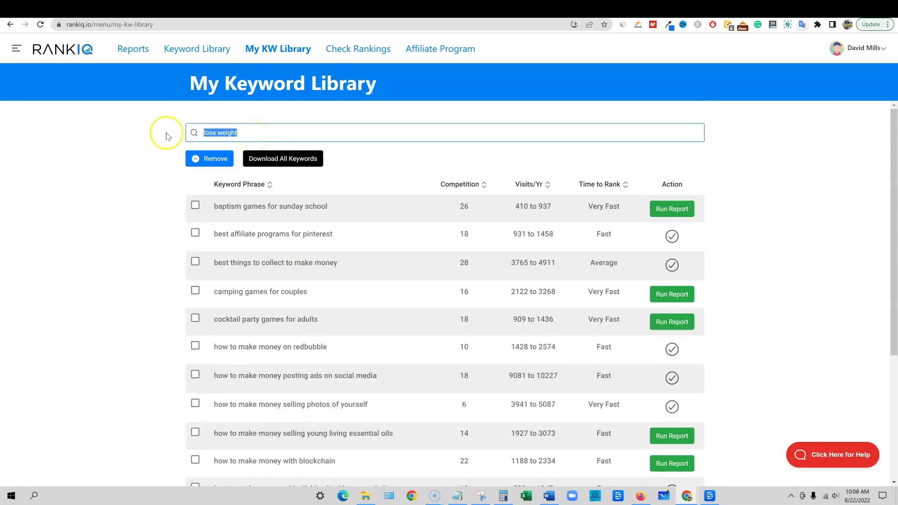
key(BackSpace)
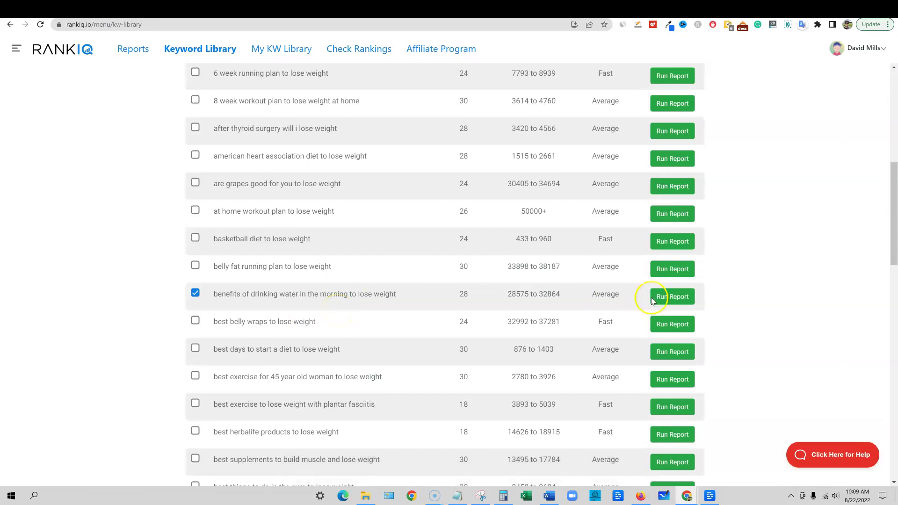
click(674, 297)
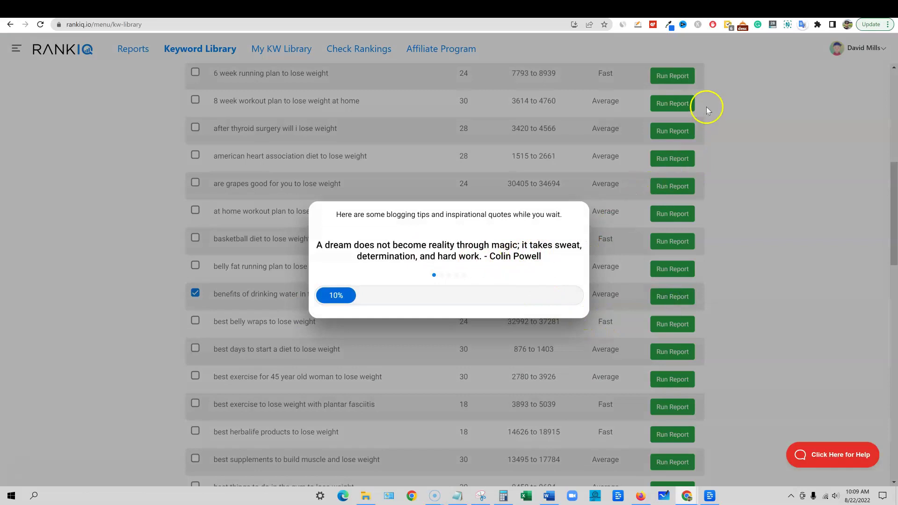
Step: Switch to the Copy.ai article on drinking water in the morning to lose weight and read through its sections
click(749, 9)
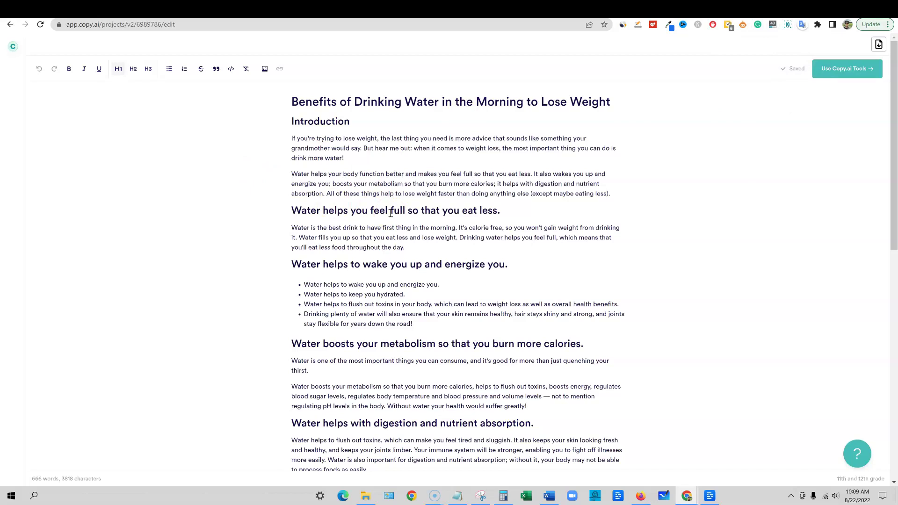
scroll(383, 202, down, 10)
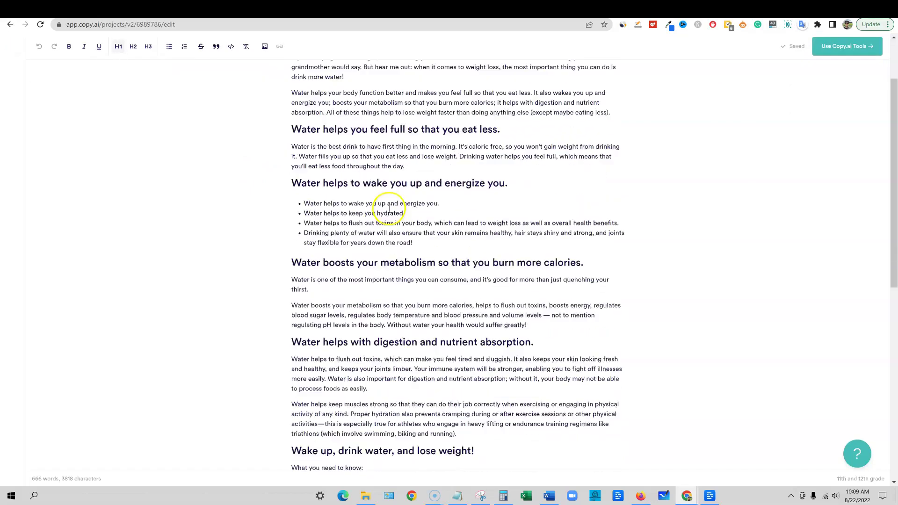
scroll(438, 290, up, 7)
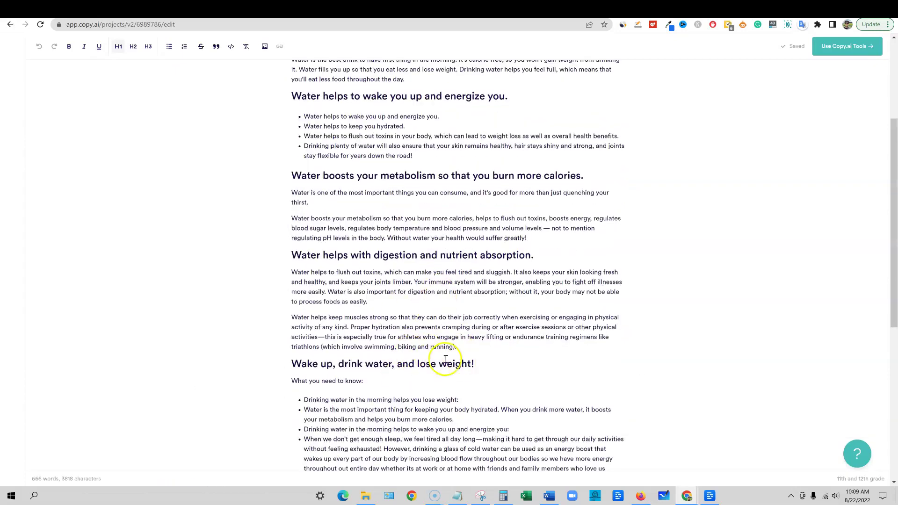
scroll(435, 315, up, 5)
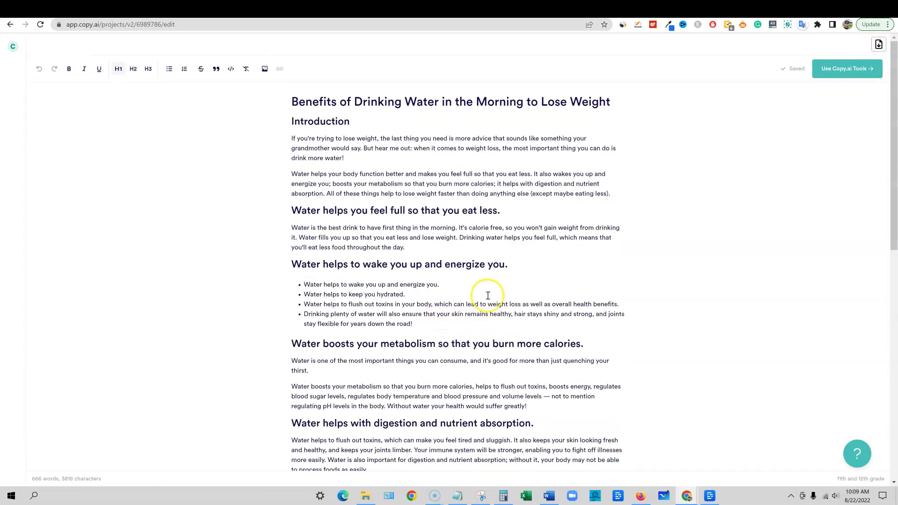
Step: Delete the last sentence of the article's conclusion, which mentions B12 injections and a phone contact
scroll(466, 407, down, 8)
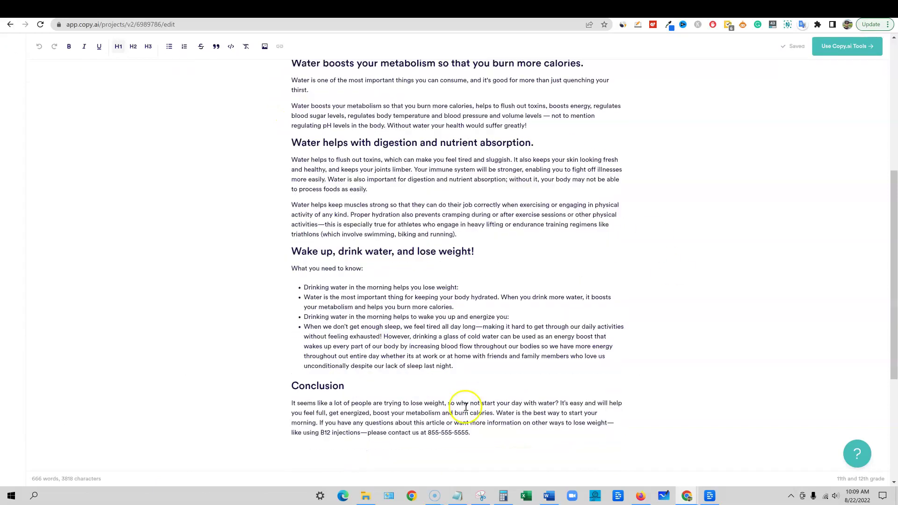
scroll(466, 407, up, 2)
click(480, 431)
drag(480, 431, 497, 414)
click(320, 424)
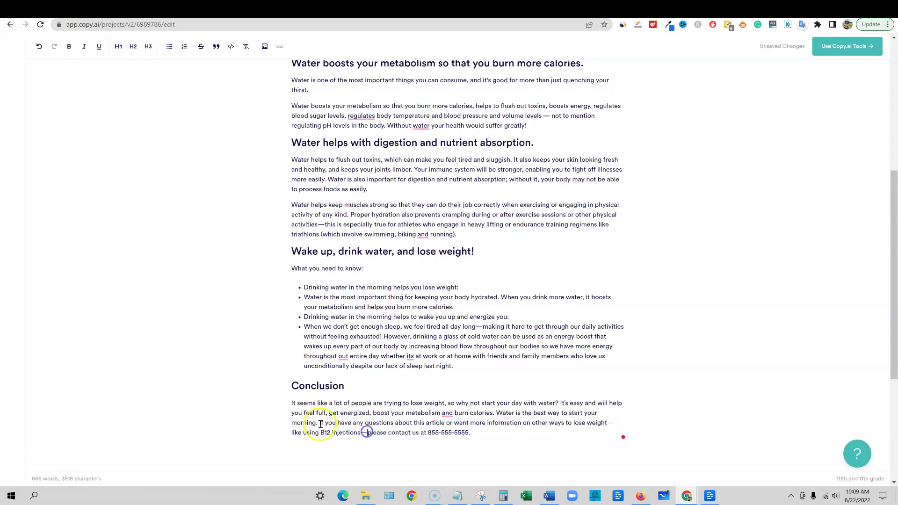
drag(320, 424, 495, 432)
key(BackSpace)
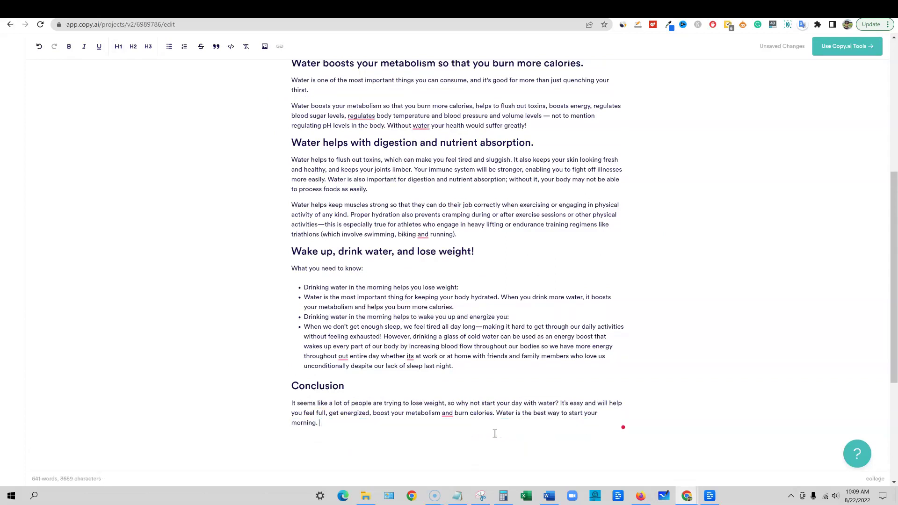
Step: Switch to the RankIQ report and examine its suggested word count and number of sources analyzed
scroll(465, 370, up, 7)
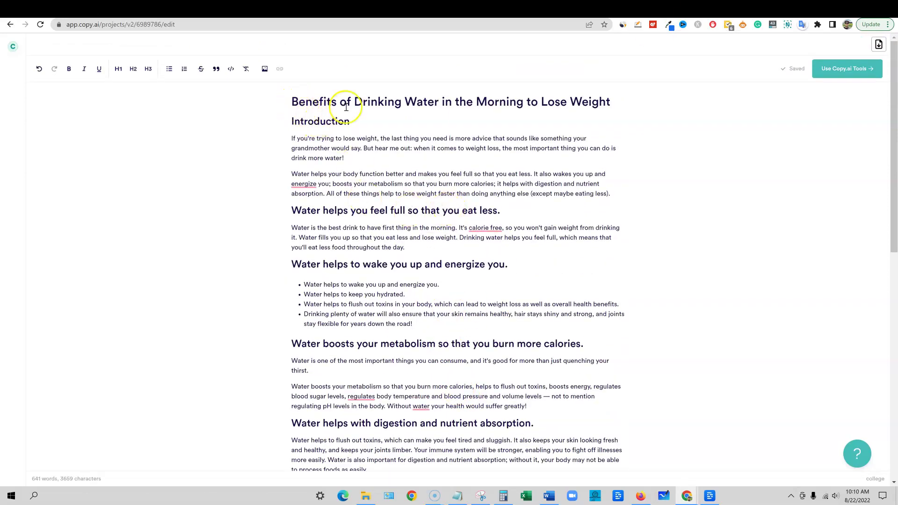
click(725, 9)
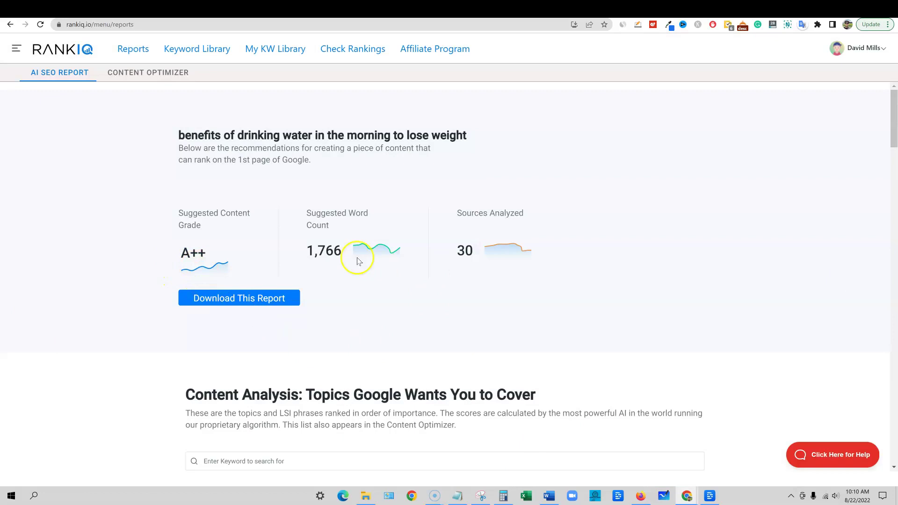
drag(308, 251, 372, 252)
click(509, 300)
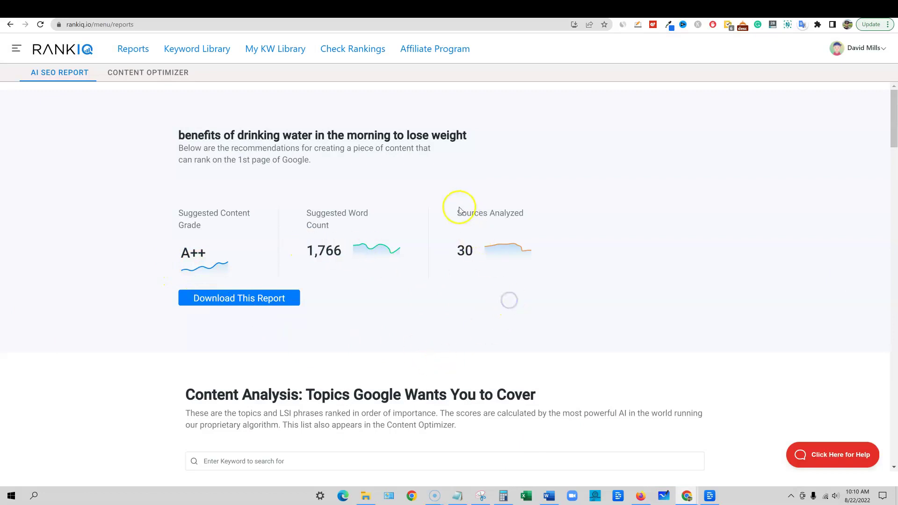
drag(451, 206, 561, 249)
click(561, 248)
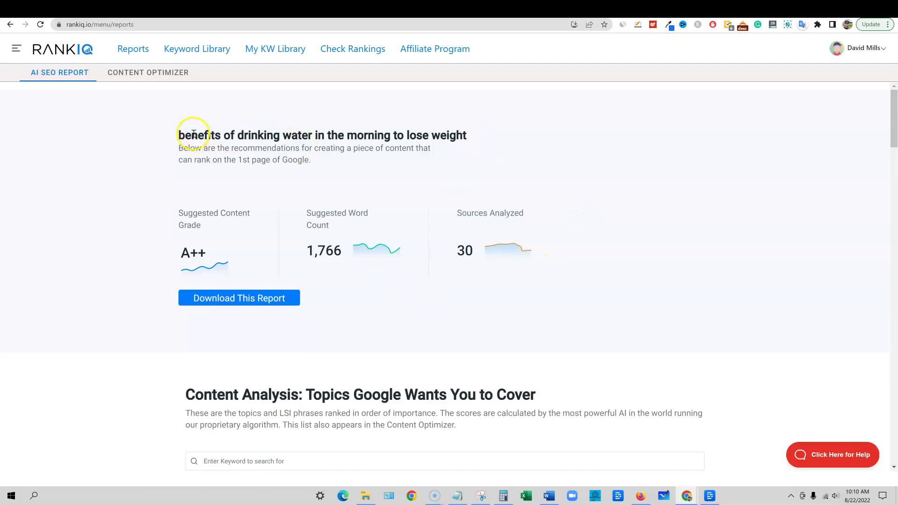
Step: Search Google for the report's phrase "benefits of drinking water in the morning to lose weight"
drag(179, 136, 462, 138)
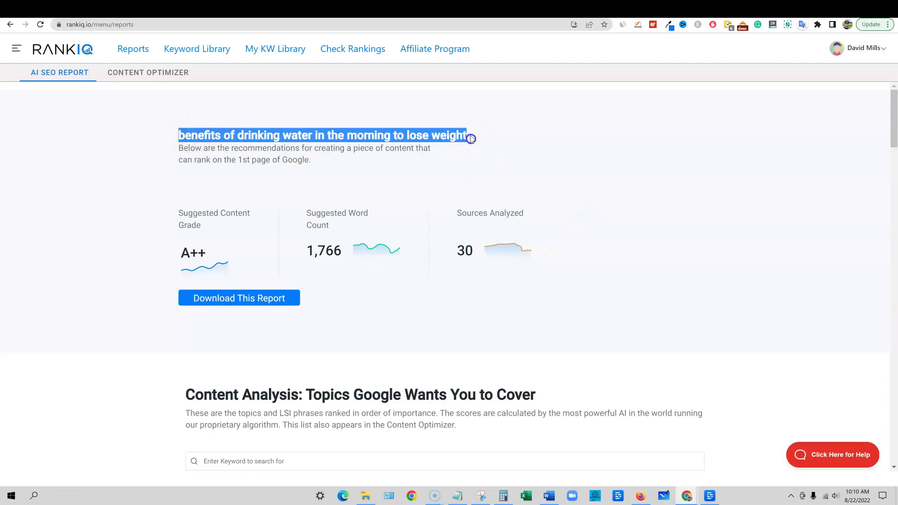
click(781, 12)
click(387, 200)
key(ctrl+v)
key(Return)
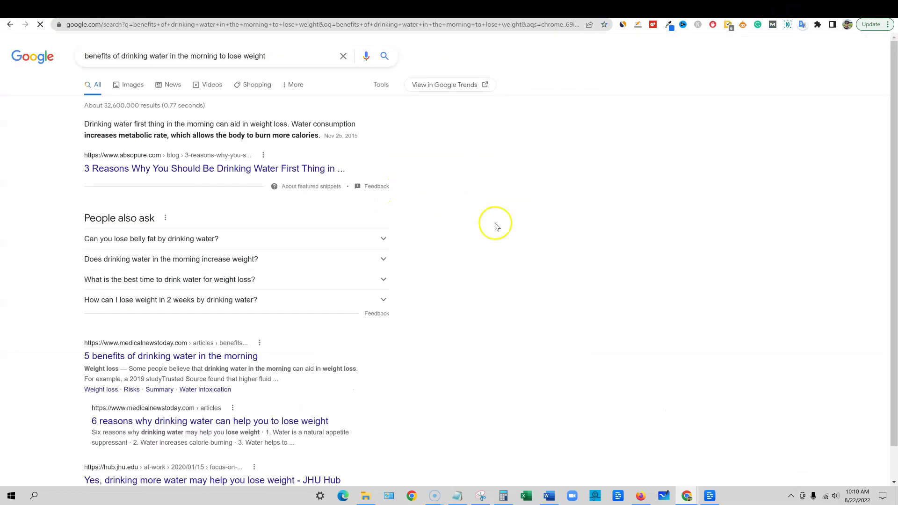
Step: Open the Absopure, Medical News Today and JHU Hub search results in separate new tabs
click(147, 171)
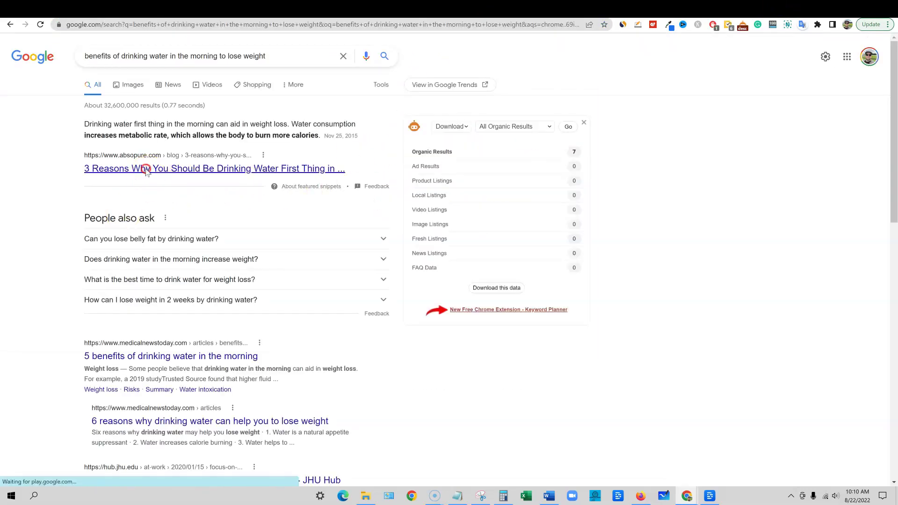
click(220, 176)
right_click(121, 358)
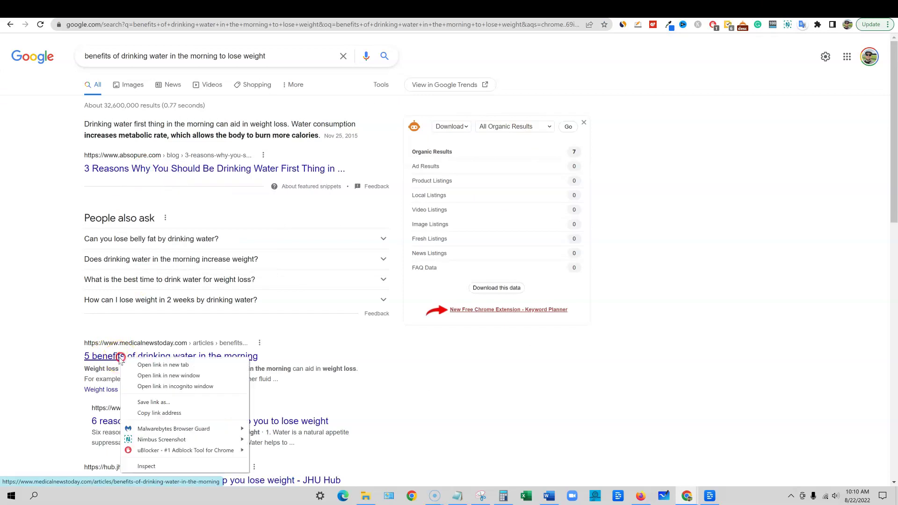
click(161, 365)
scroll(152, 412, down, 2)
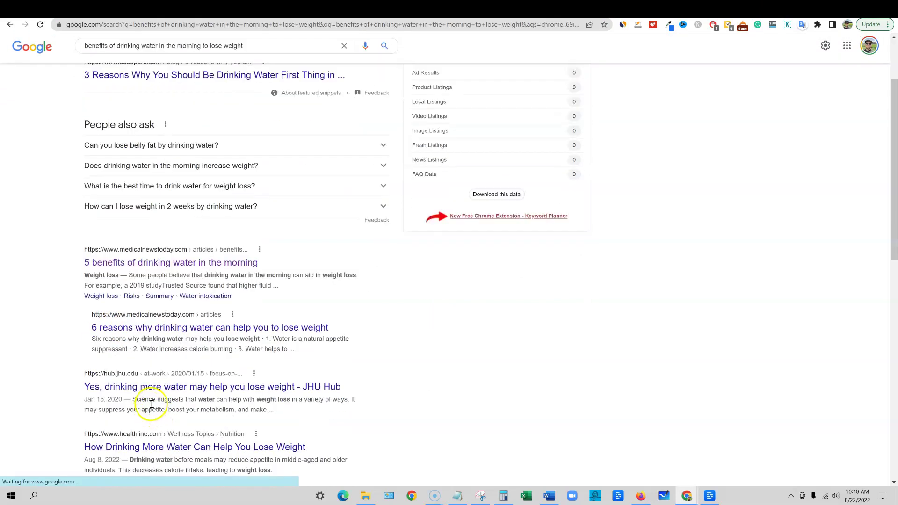
right_click(154, 387)
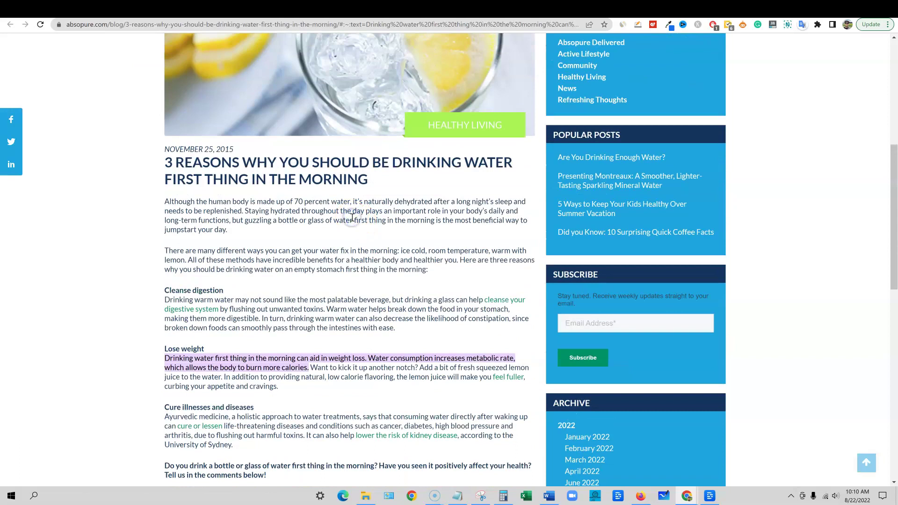
Step: Count the words of the whole Absopure article page with Word Counter Plus and dismiss the result
key(ctrl+a)
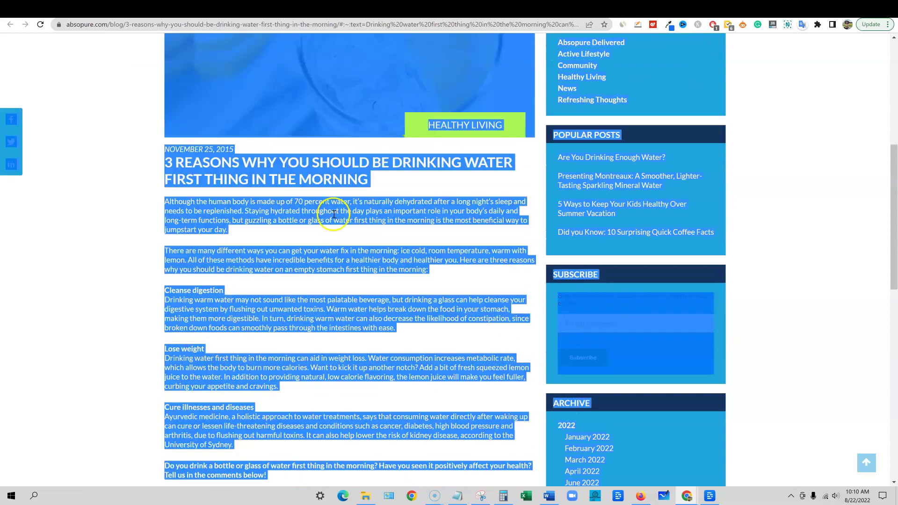
right_click(333, 216)
click(370, 334)
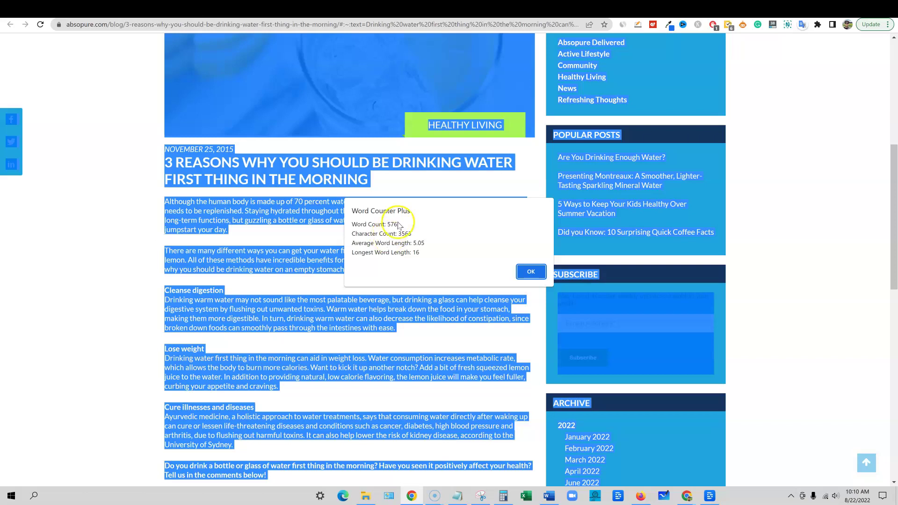
click(324, 257)
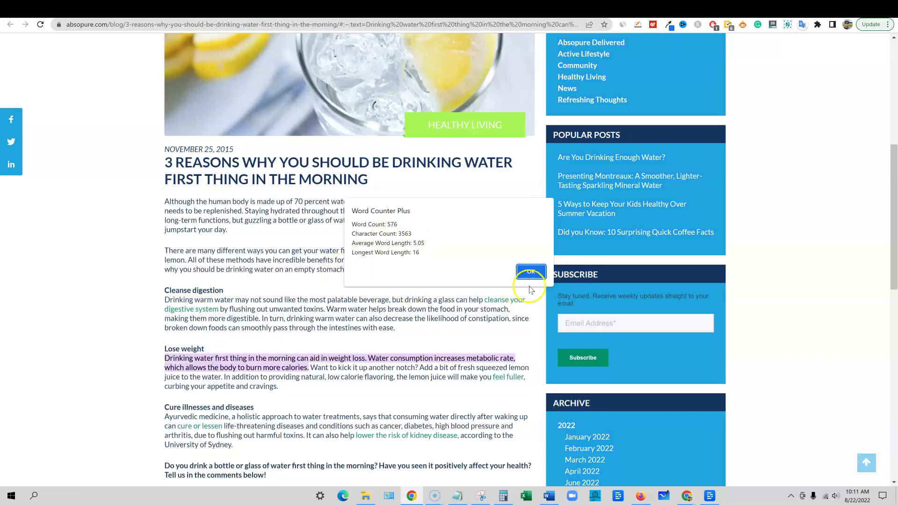
Step: Dismiss the word count result and display the MozBar authority metrics for the Absopure page
click(530, 272)
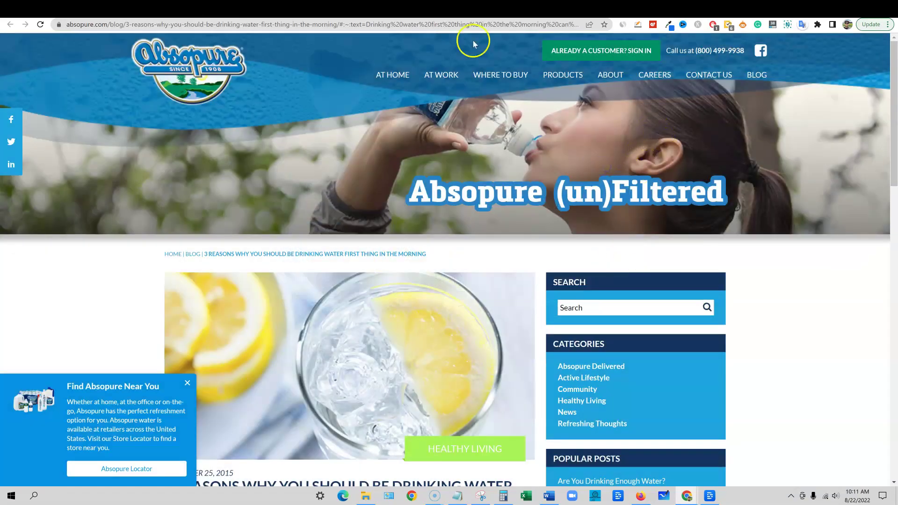
click(773, 24)
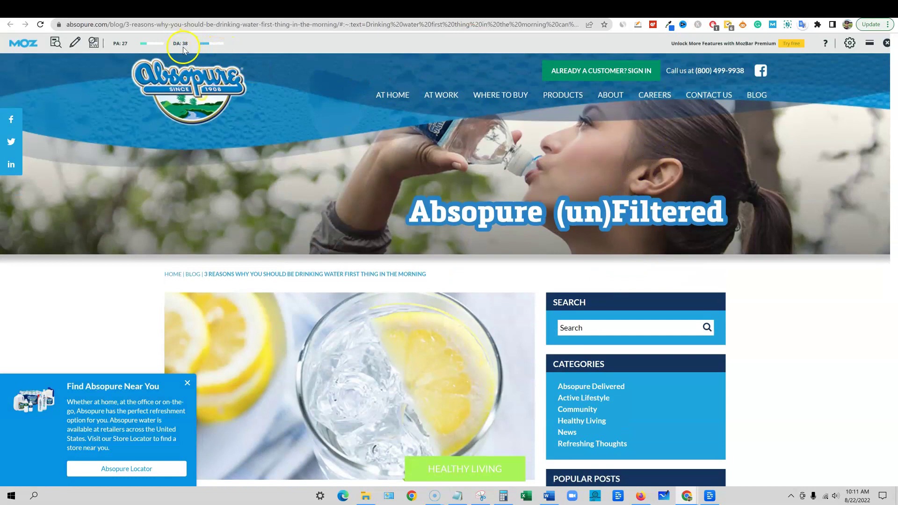
Step: Count the words of the whole Medical News Today article page with Word Counter Plus and dismiss the result
click(714, 10)
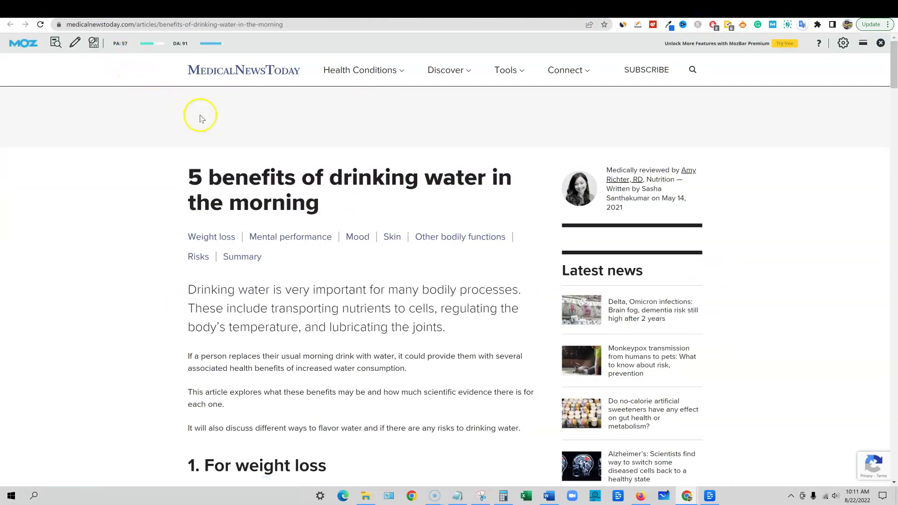
click(233, 296)
key(ctrl+a)
right_click(282, 319)
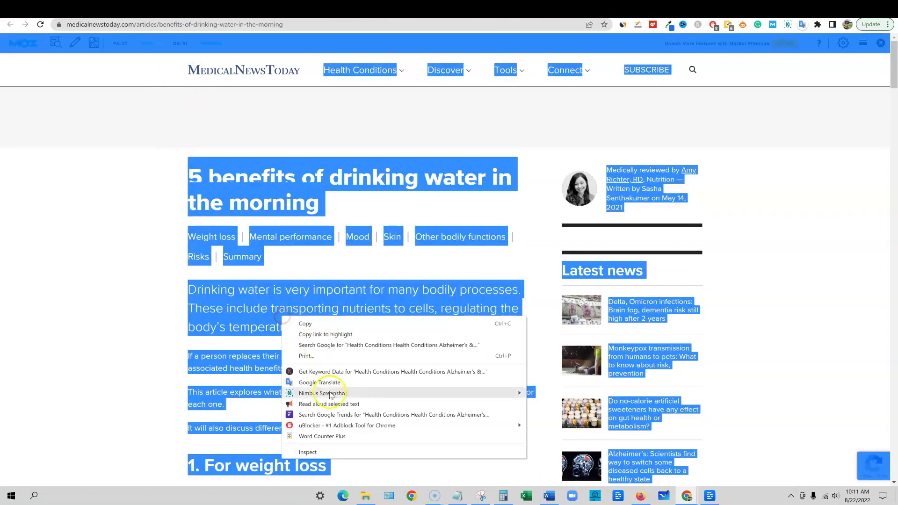
click(306, 393)
click(532, 271)
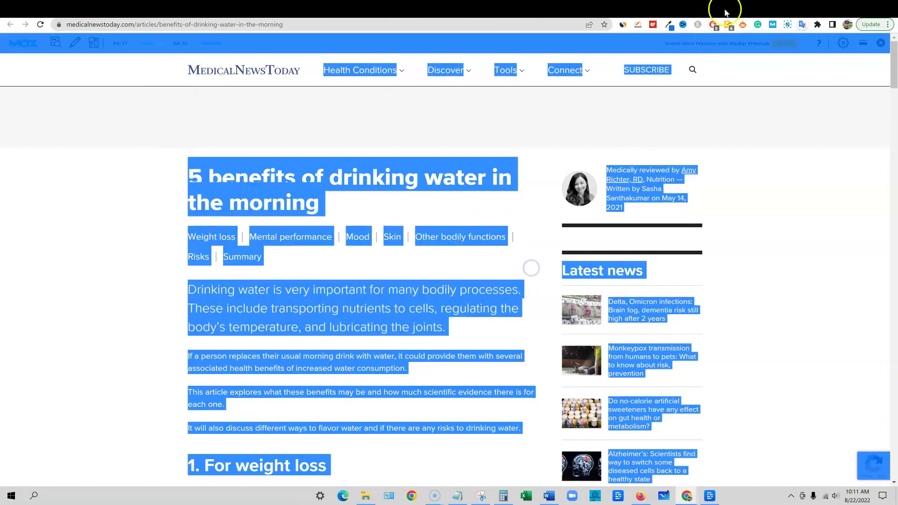
Step: Count the words of the whole JHU Hub article page with Word Counter Plus and dismiss the result
click(728, 7)
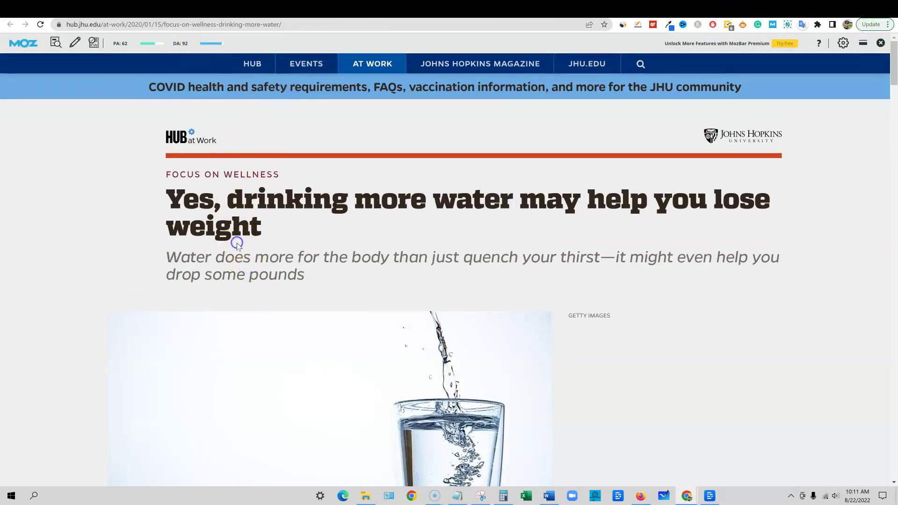
key(ctrl+a)
right_click(338, 262)
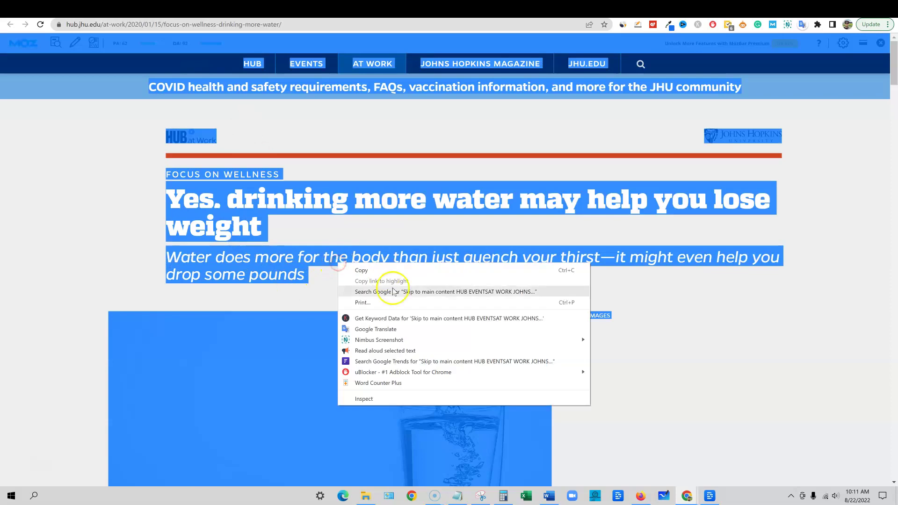
click(379, 384)
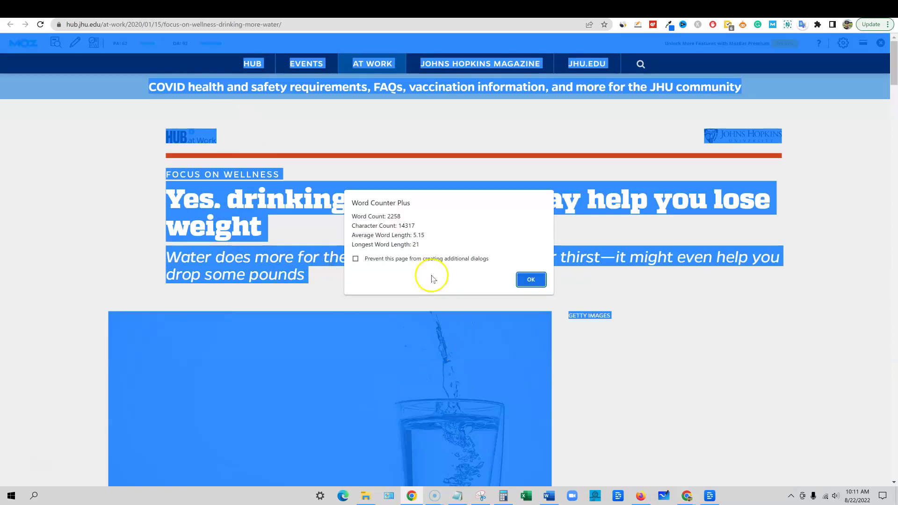
click(531, 281)
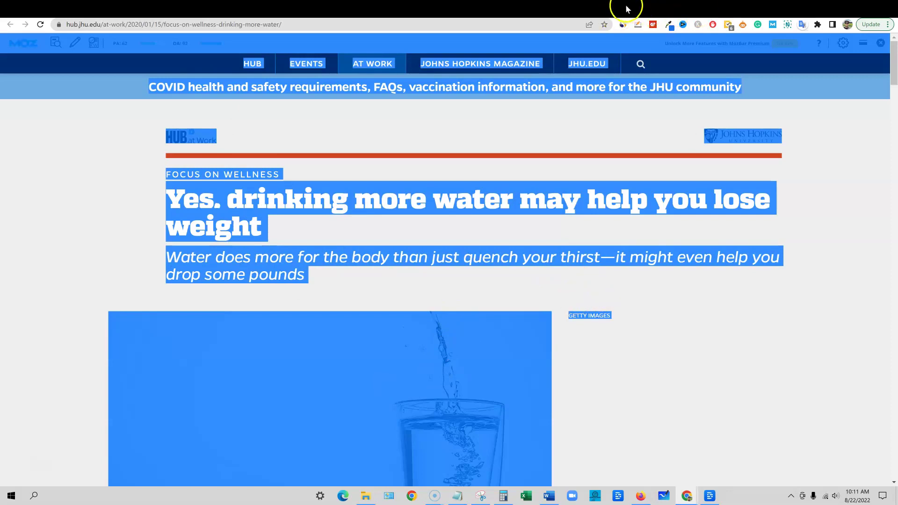
Step: Return to the RankIQ report and review its content topics, title keywords, highest ranked titles and competition analysis
click(608, 11)
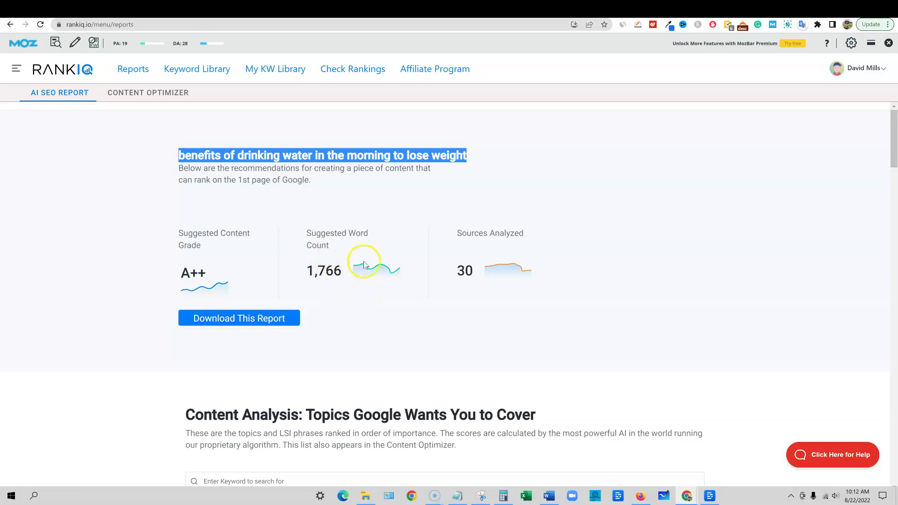
scroll(328, 328, down, 6)
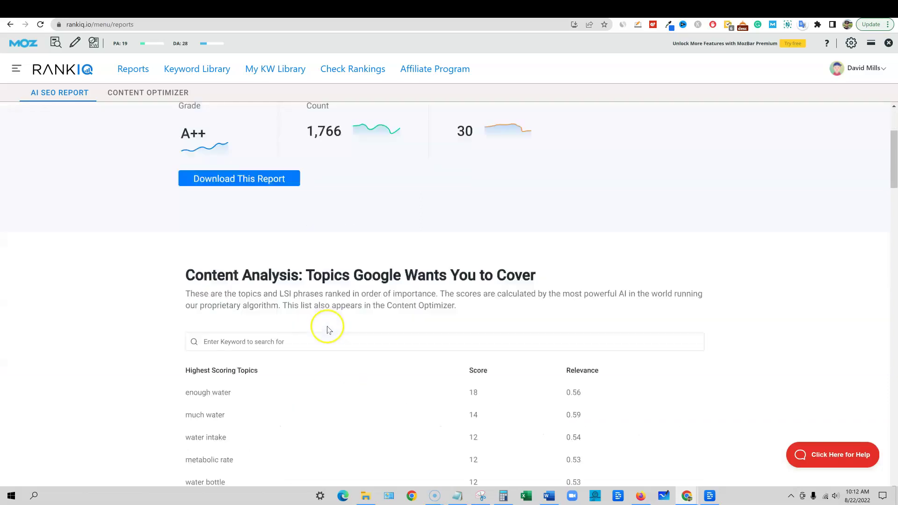
scroll(351, 327, down, 2)
scroll(225, 321, up, 1)
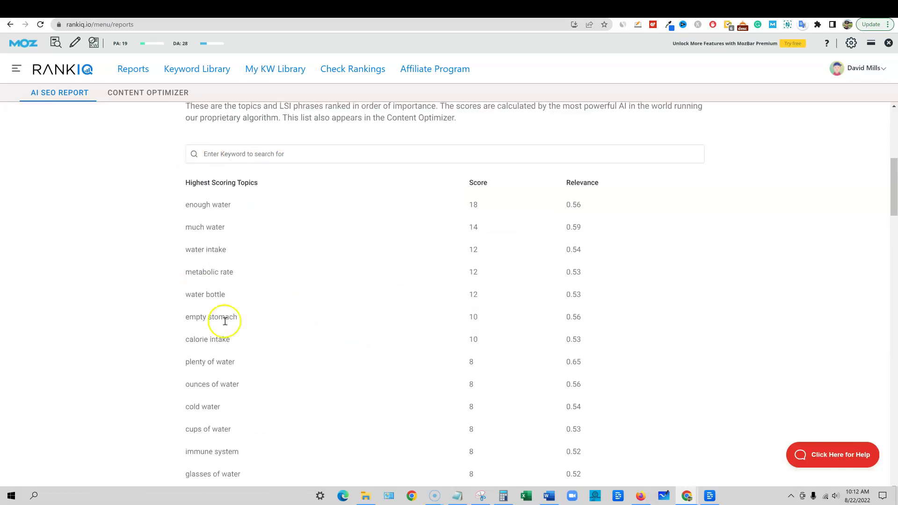
scroll(247, 435, down, 20)
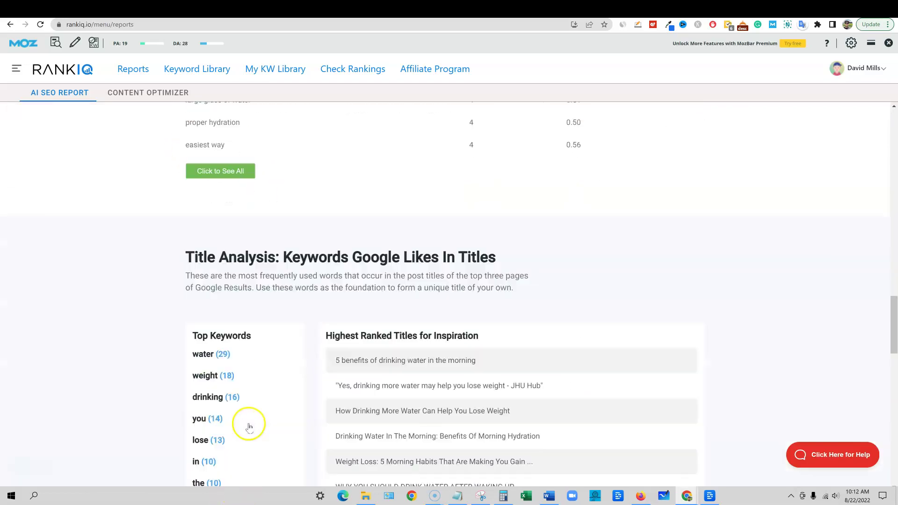
scroll(249, 426, up, 4)
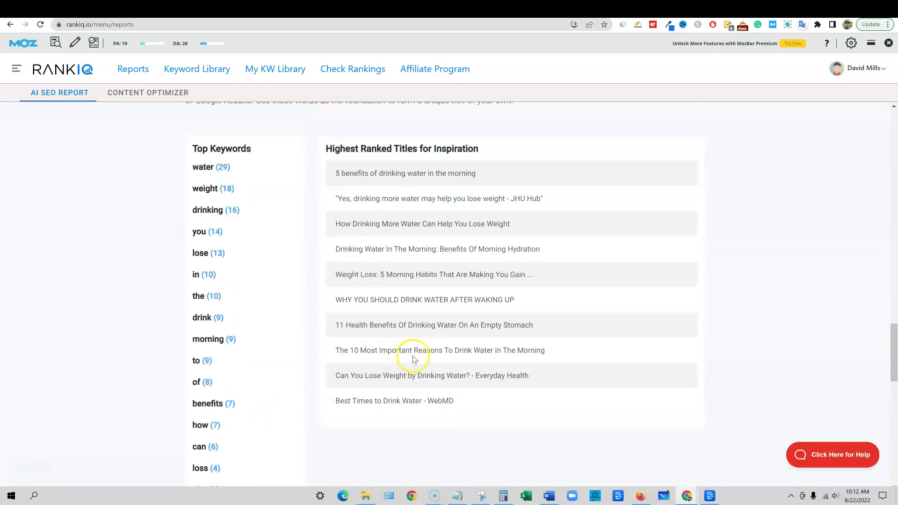
scroll(375, 367, down, 9)
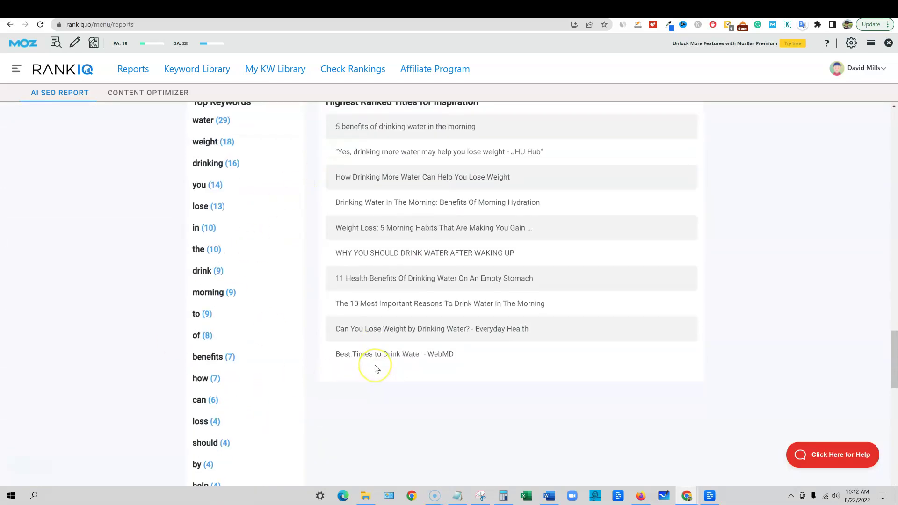
scroll(375, 369, down, 7)
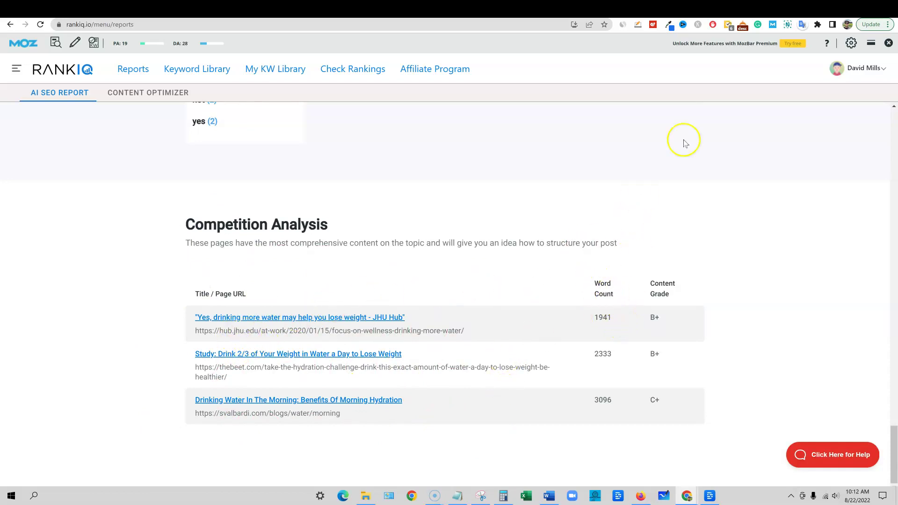
Step: Compare the Google results with the three pages in the report's Competition Analysis and examine those pages' word counts
click(679, 10)
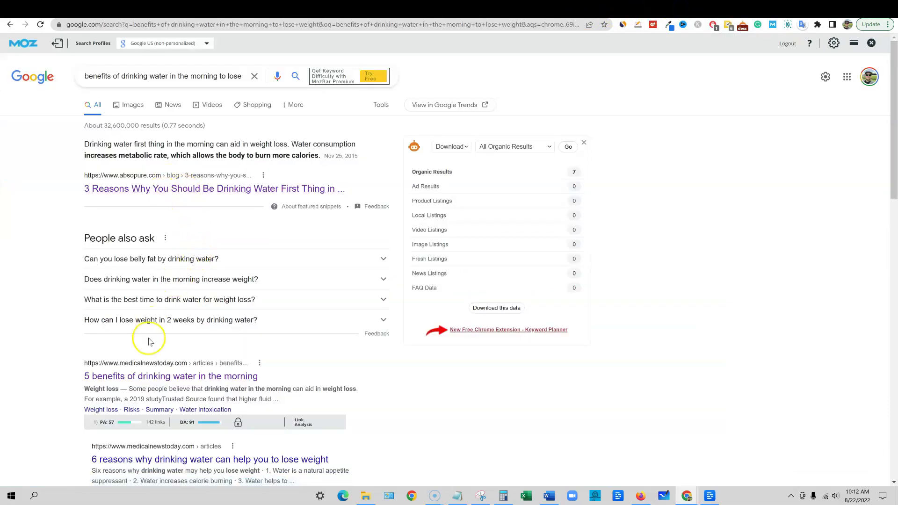
scroll(150, 341, down, 4)
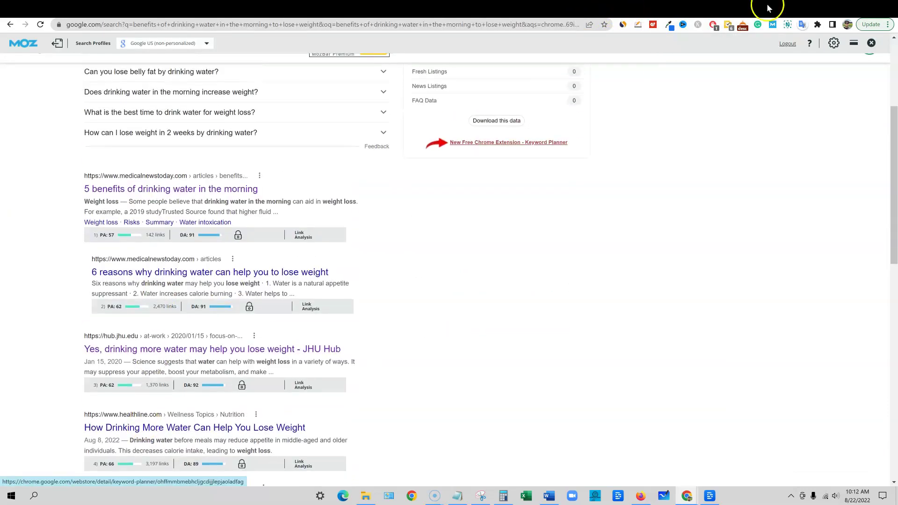
click(615, 7)
drag(582, 317, 627, 322)
click(592, 354)
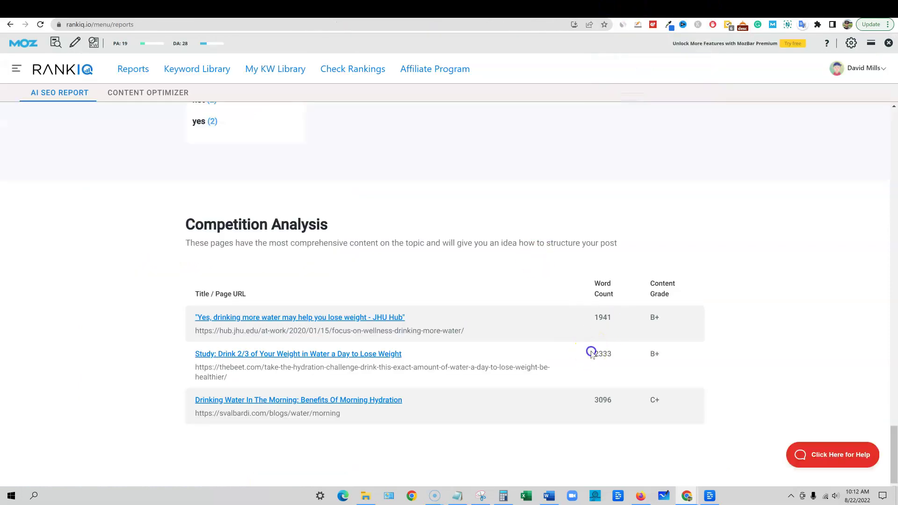
drag(592, 402, 630, 400)
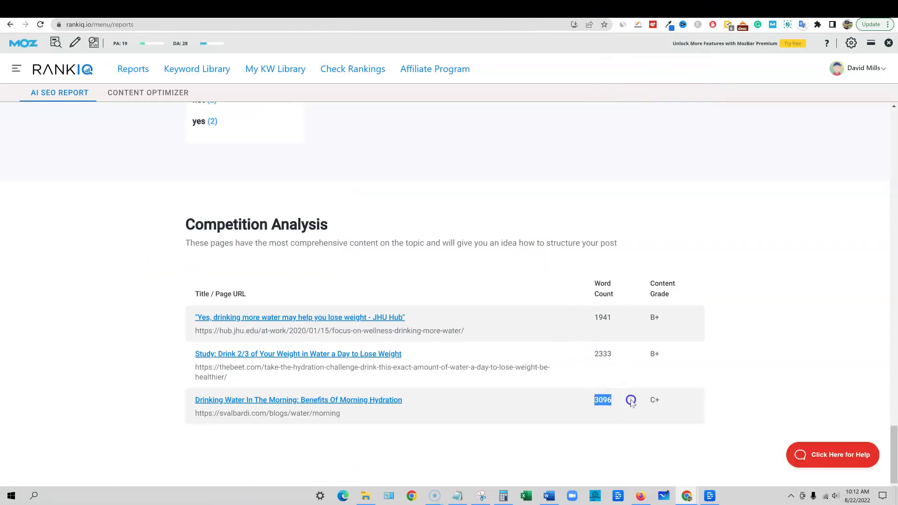
click(756, 230)
Step: Go back to the report's summary and examine the suggested word count
scroll(770, 226, up, 10)
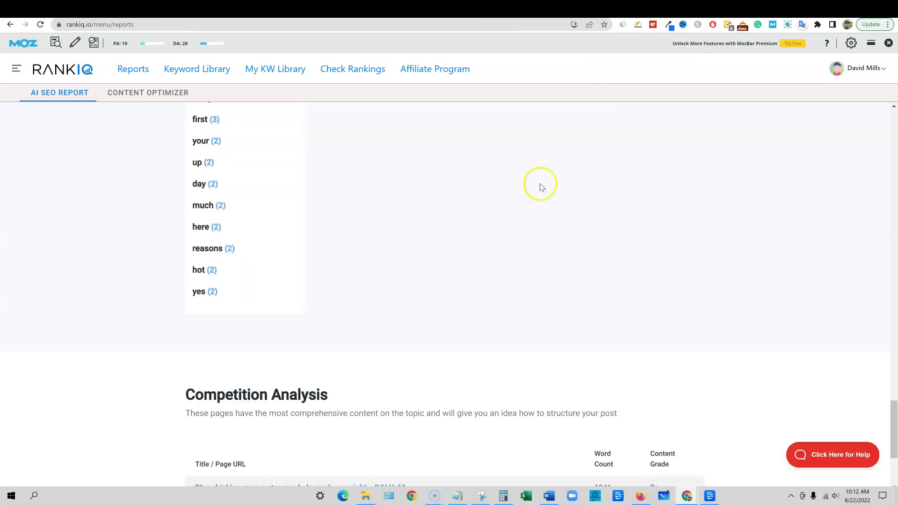
scroll(541, 187, up, 10)
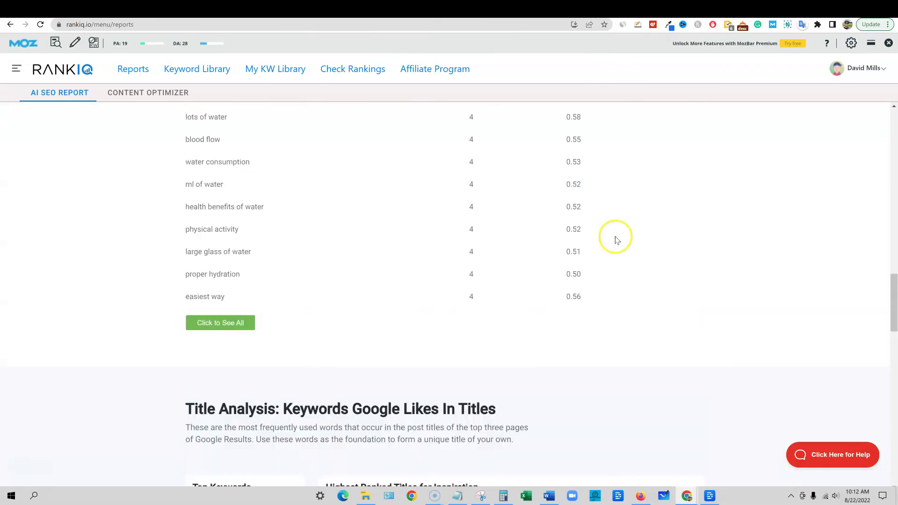
scroll(617, 240, up, 10)
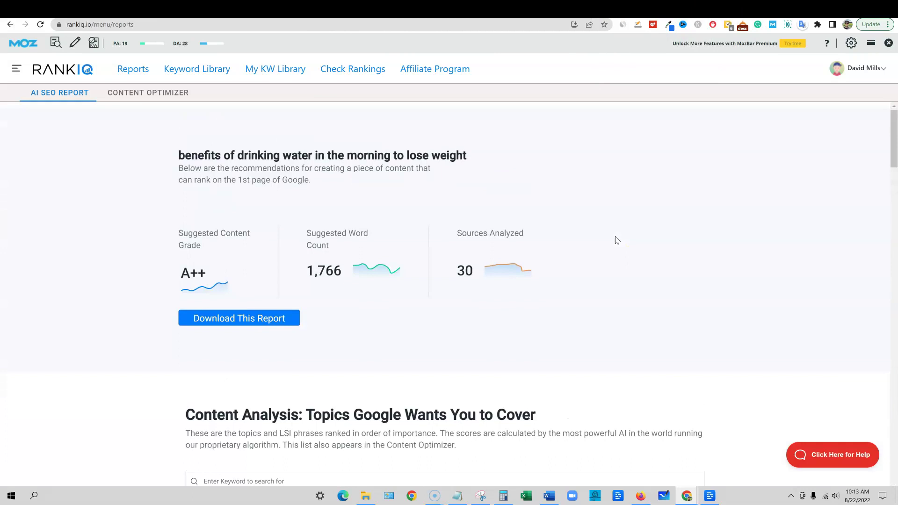
drag(307, 233, 387, 290)
click(636, 277)
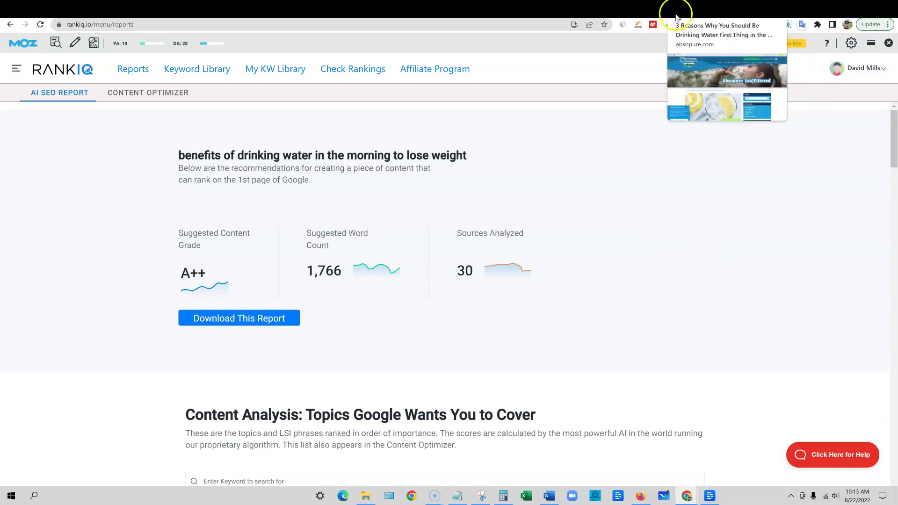
Step: Switch to the Copy.ai project and copy the whole article on the benefits of drinking water in the morning
click(632, 9)
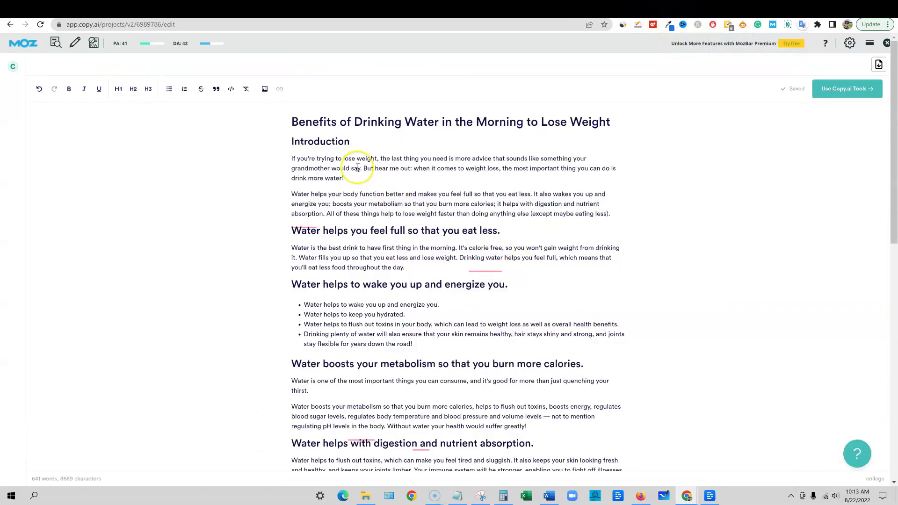
click(327, 158)
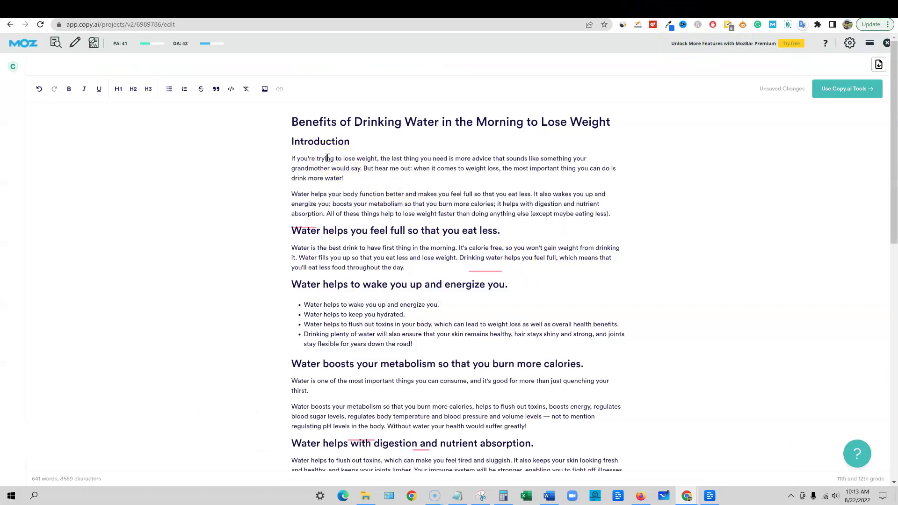
key(ctrl+a)
key(ctrl+c)
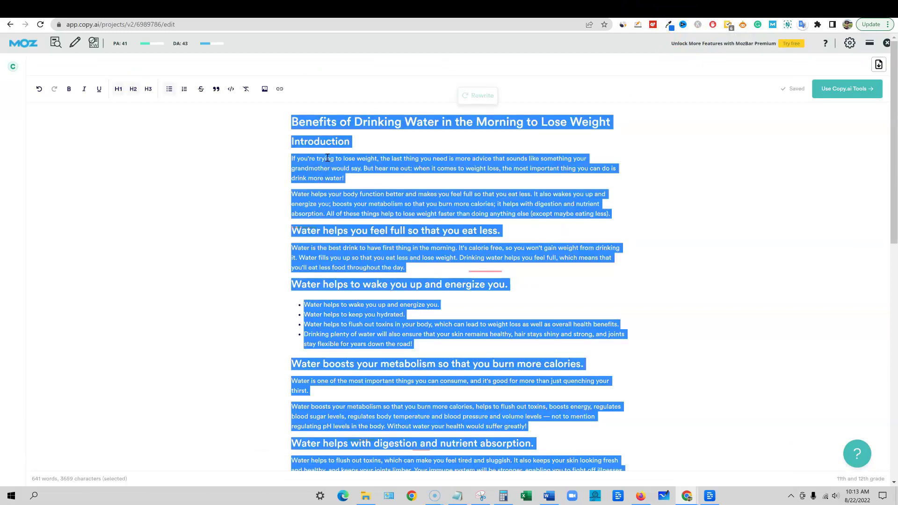
Step: Paste the copied article into RankIQ's Content Optimizer for the drinking water report
click(605, 9)
click(156, 92)
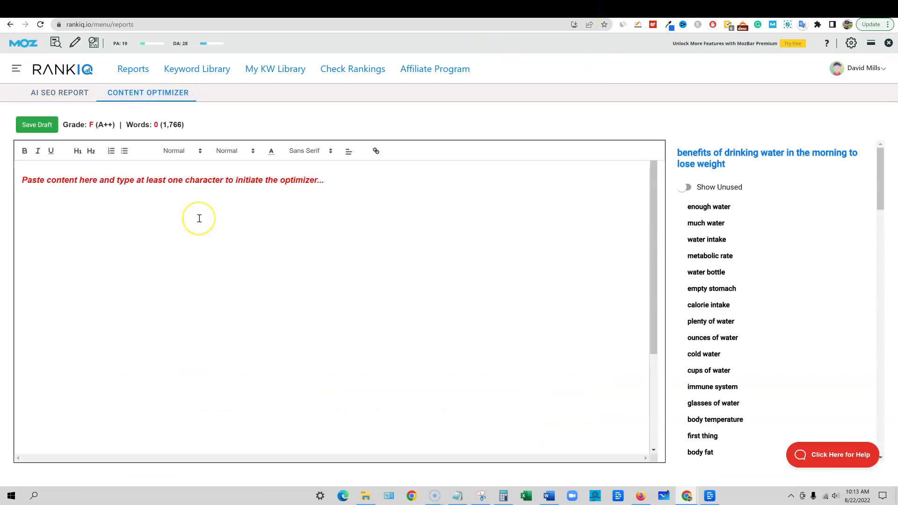
key(ctrl+v)
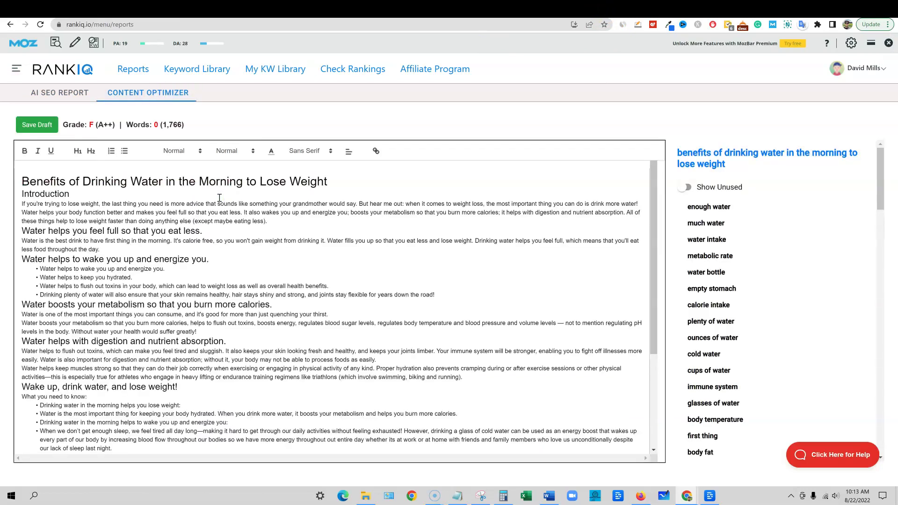
click(104, 178)
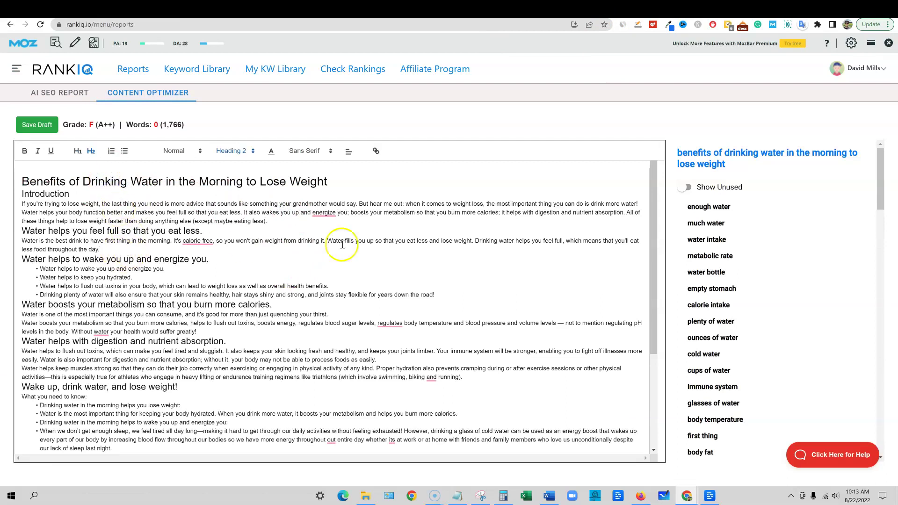
Step: Save the pasted article as a draft and reopen the Content Optimizer from the AI SEO report to refresh its grade
click(37, 124)
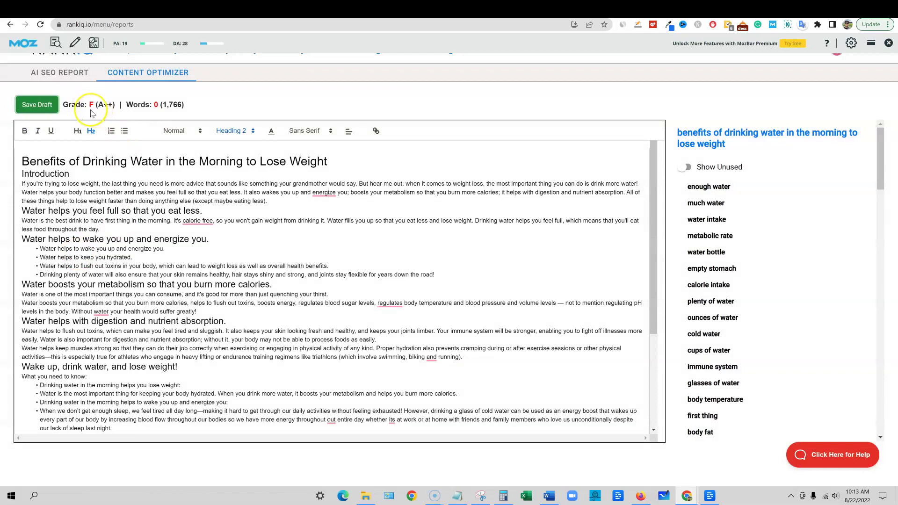
click(170, 174)
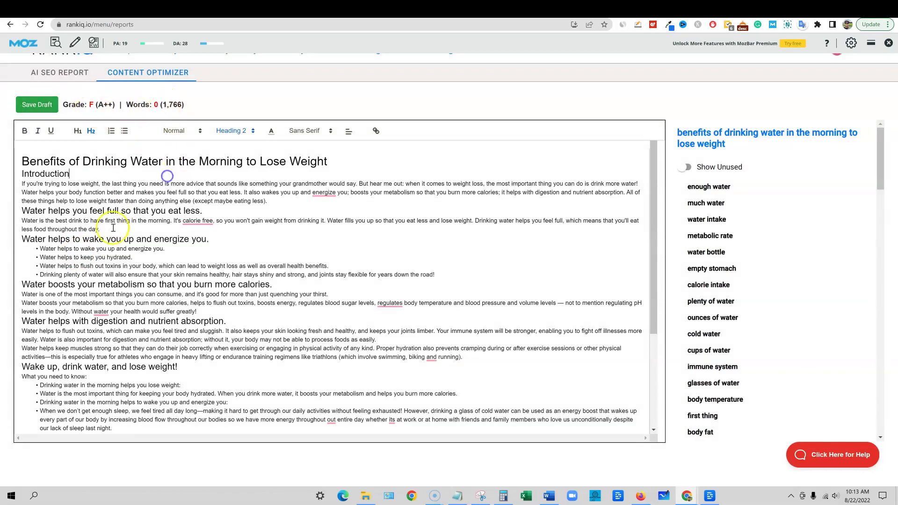
click(37, 104)
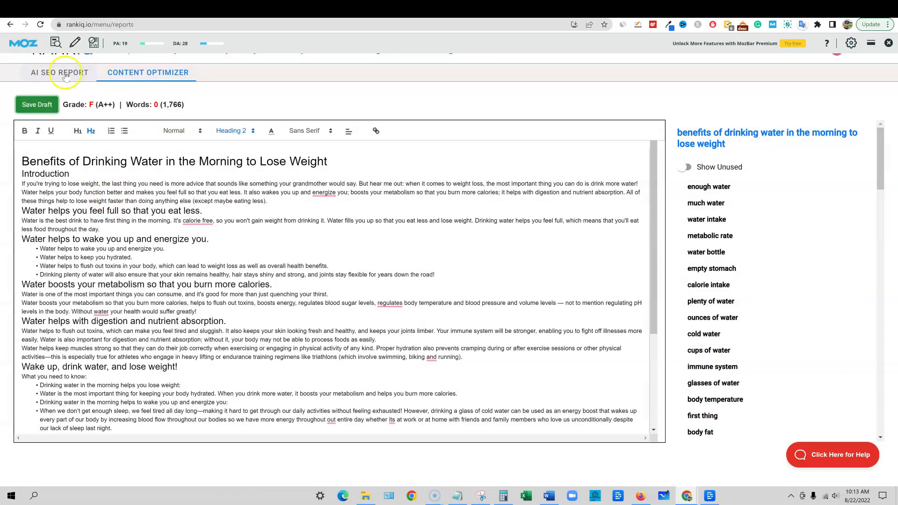
click(66, 75)
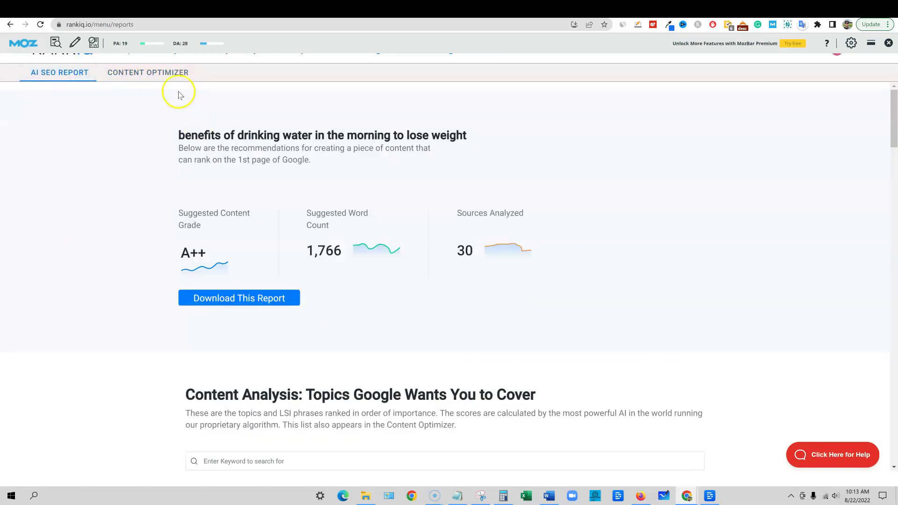
click(111, 75)
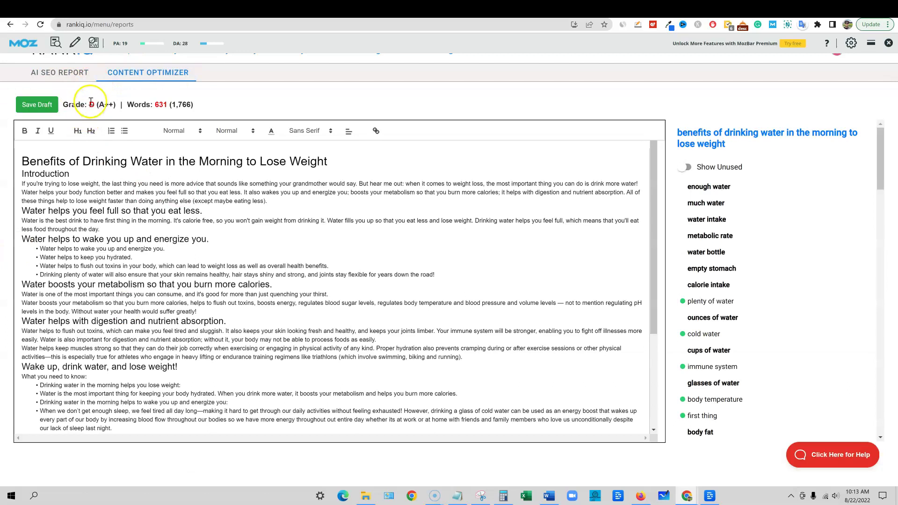
Step: Look through the Content Optimizer's suggested keywords and show only the unused ones
click(157, 164)
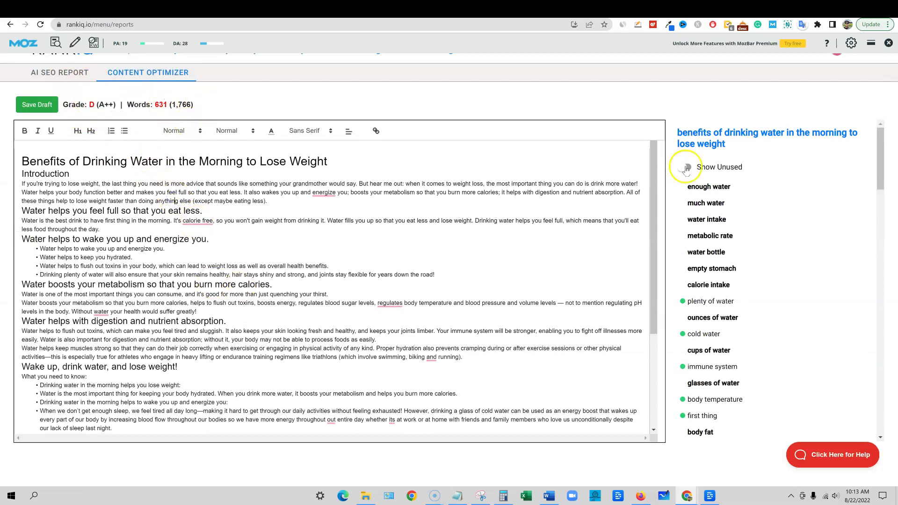
scroll(720, 398, down, 10)
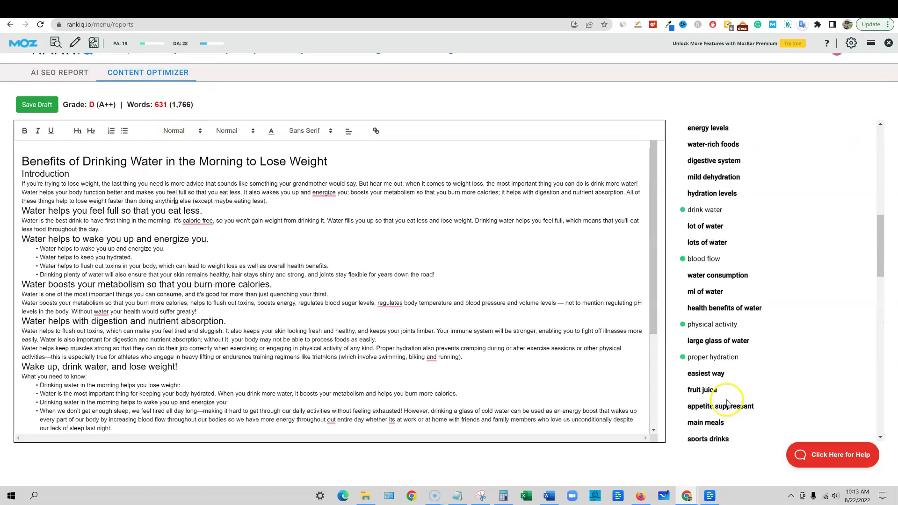
scroll(727, 403, up, 10)
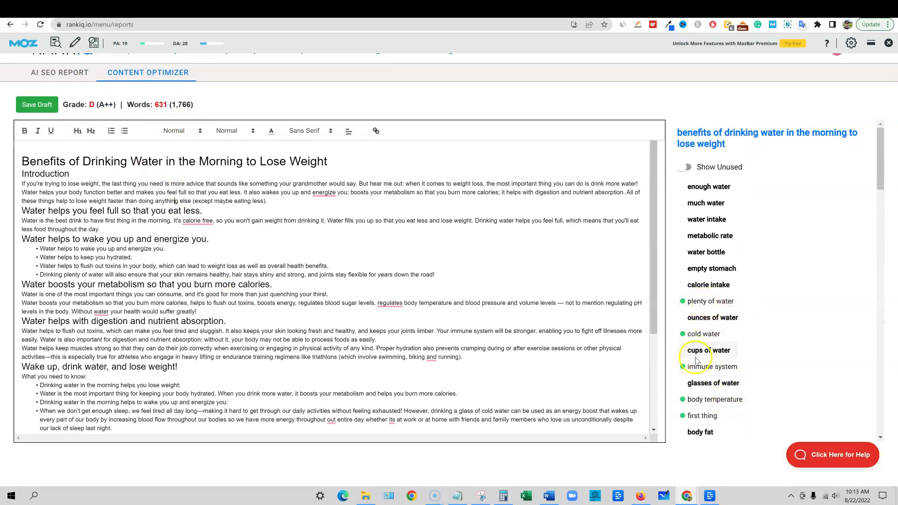
click(686, 167)
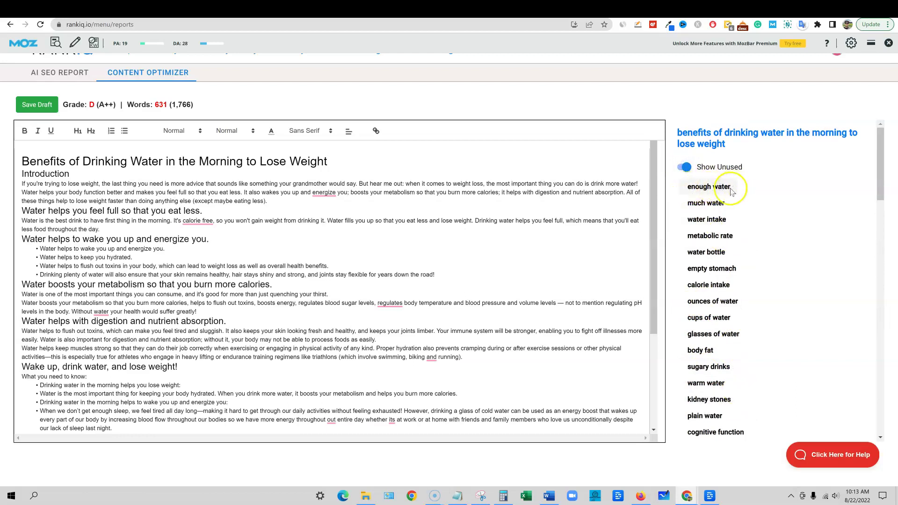
Step: Add the line "How much is enough water to drink to lose weight" just above the Conclusion heading
scroll(281, 318, down, 3)
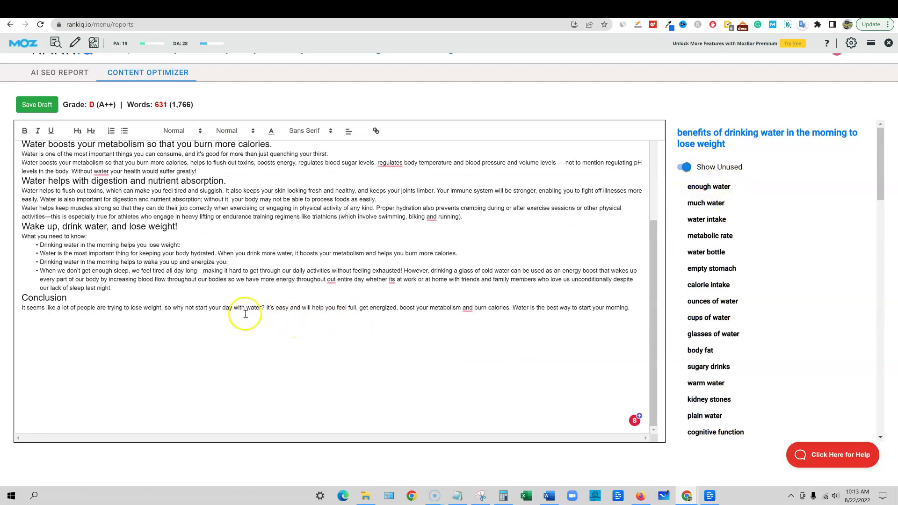
click(154, 289)
key(Return)
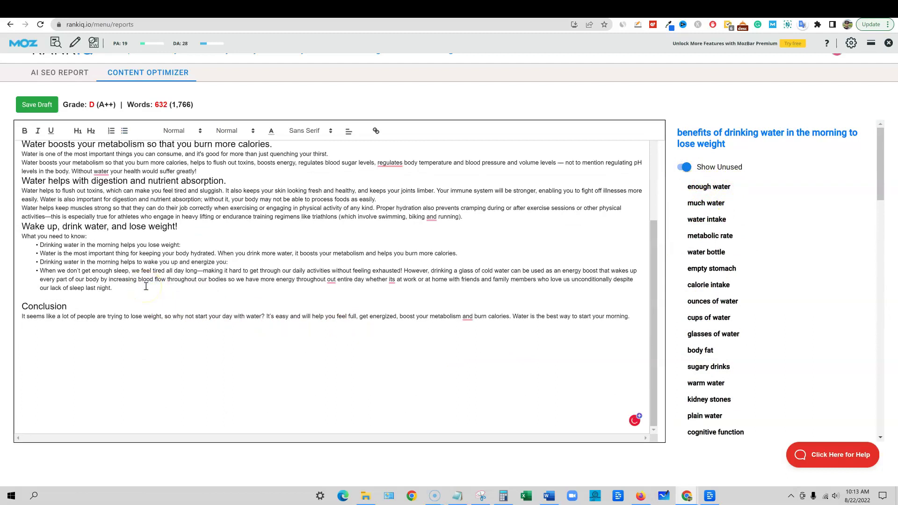
text(How much is enough water to drink to lose weight)
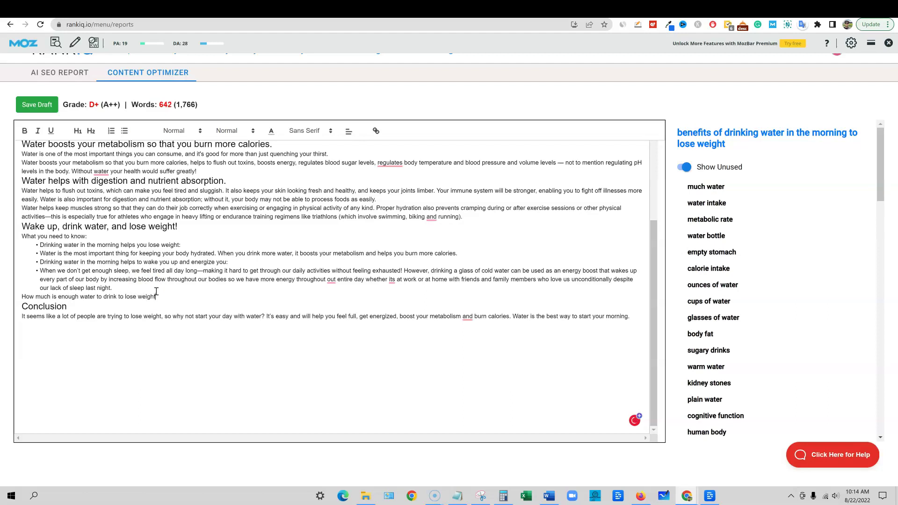
Step: Copy the new line and open Copy.ai's Bullet Point to Blog Section tool, skipping the project setup
drag(156, 295, 36, 290)
key(ctrl+c)
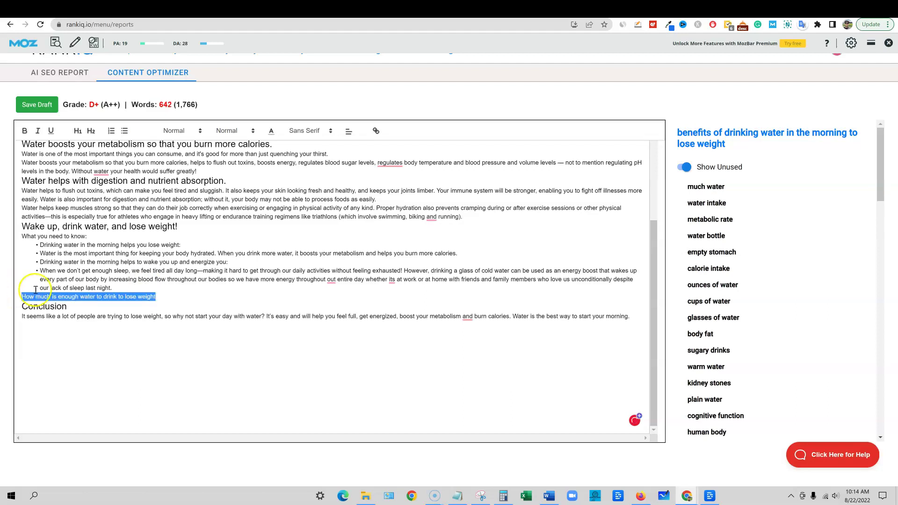
click(637, 8)
click(246, 197)
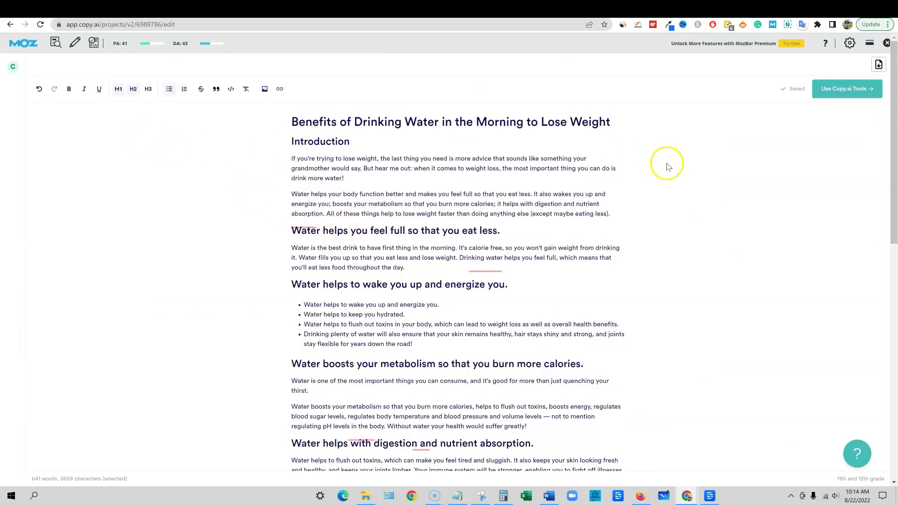
click(13, 66)
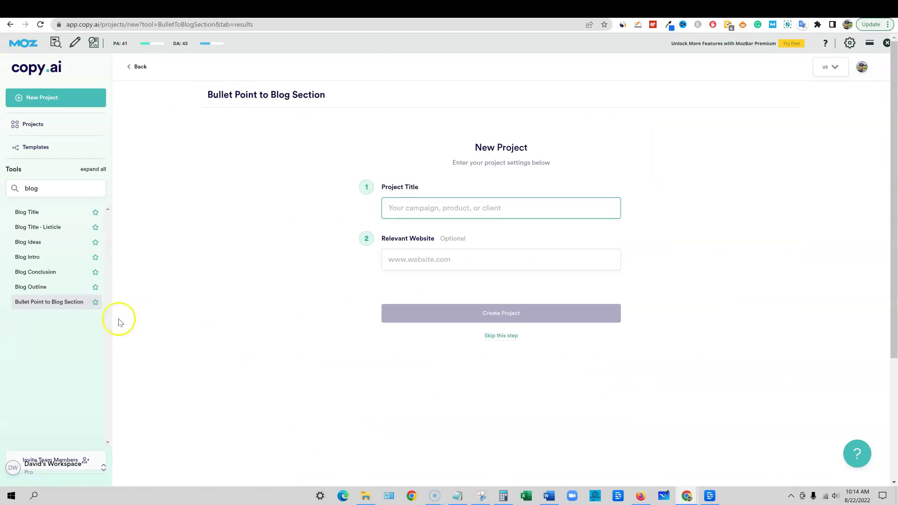
click(501, 335)
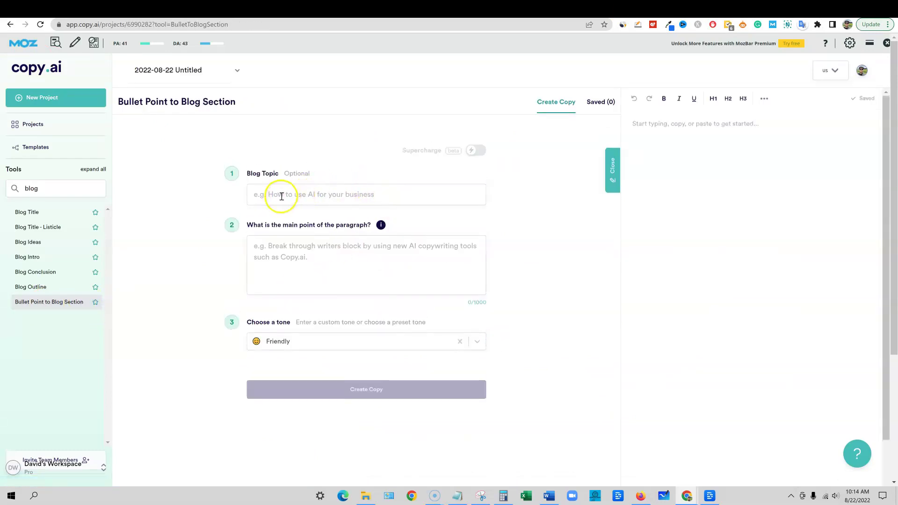
Step: Paste the copied line as the main point of the paragraph
click(281, 195)
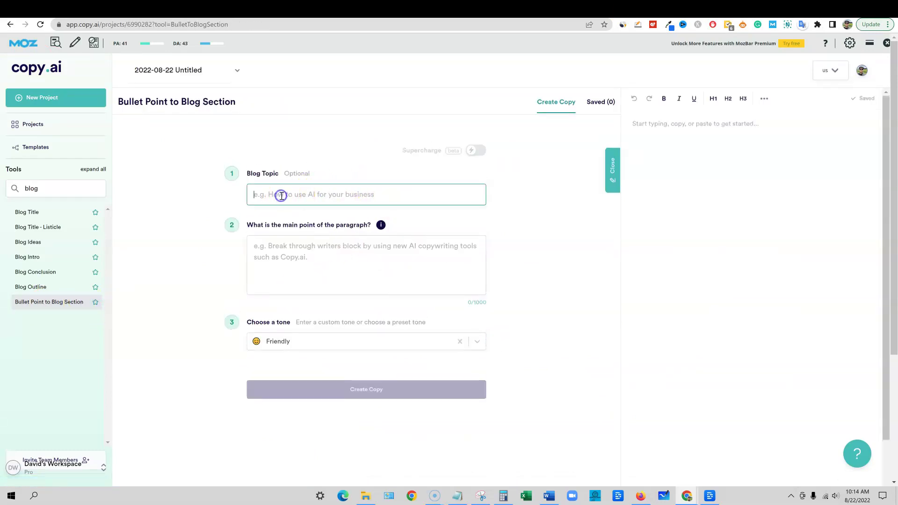
click(341, 257)
key(ctrl+v)
Step: Copy the article title "Benefits of Drinking Water in the Morning to Lose Weight" from RankIQ and paste it as Copy.ai's Blog Topic
click(619, 9)
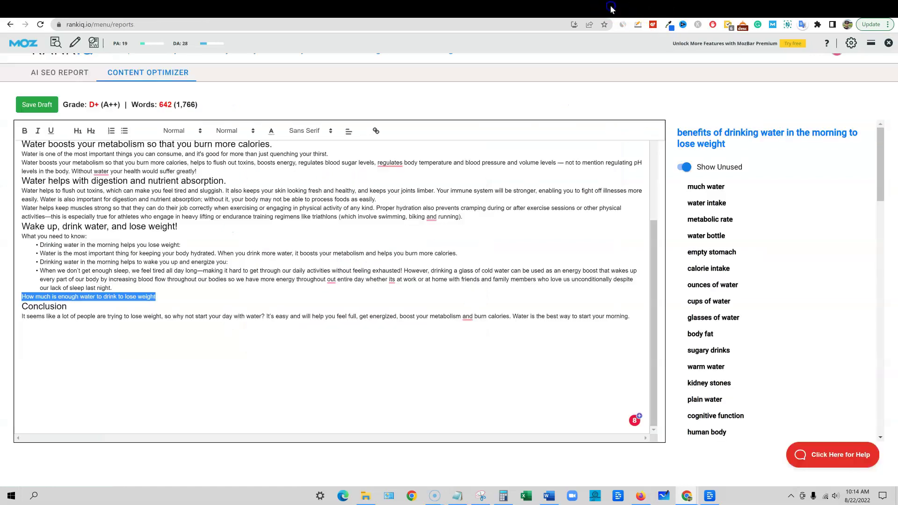
scroll(159, 150, up, 3)
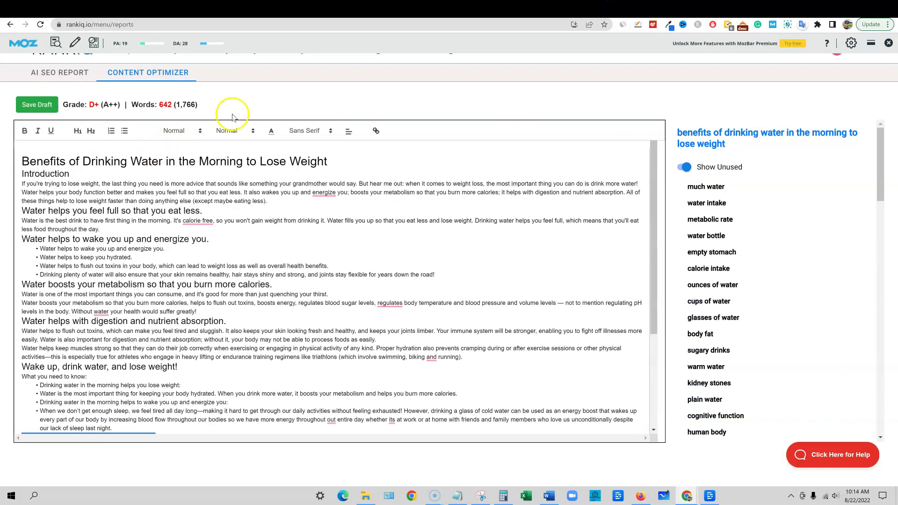
drag(328, 161, 25, 162)
key(ctrl+c)
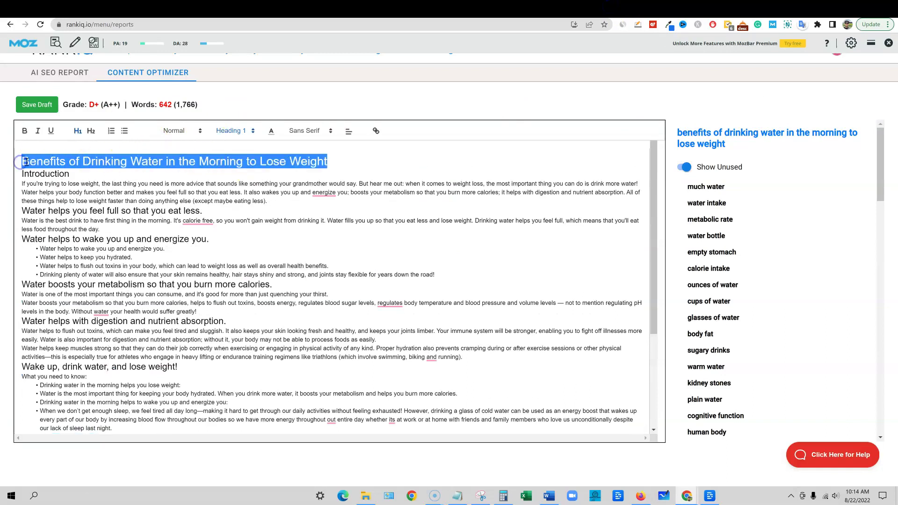
click(628, 9)
click(286, 195)
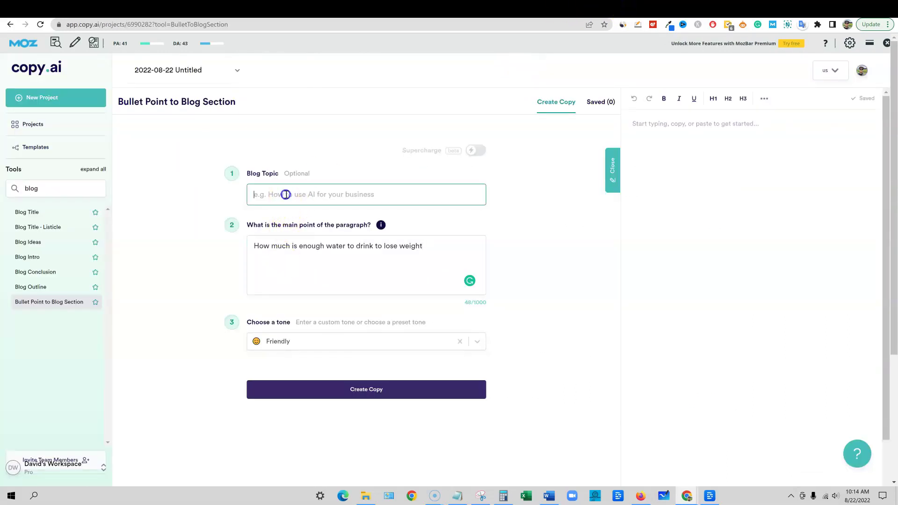
key(ctrl+v)
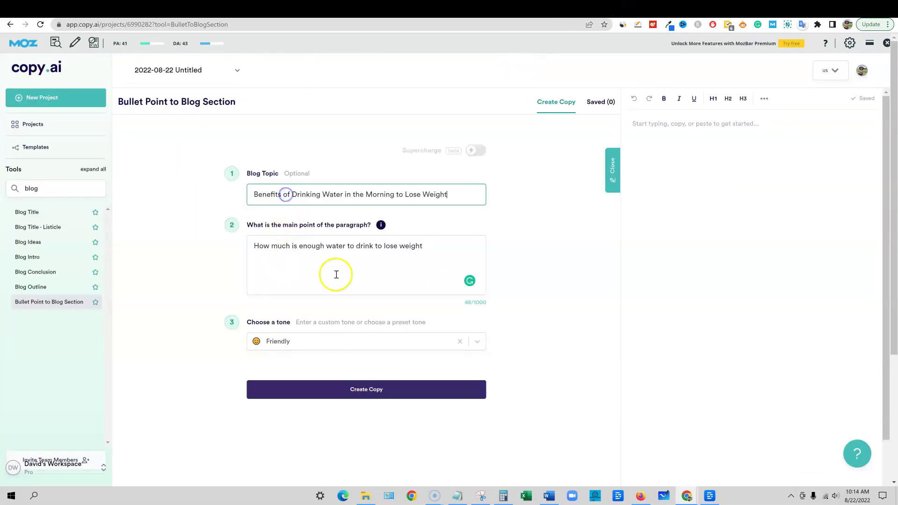
Step: Keep the Friendly tone, generate the blog section copy and review the generated text
click(473, 341)
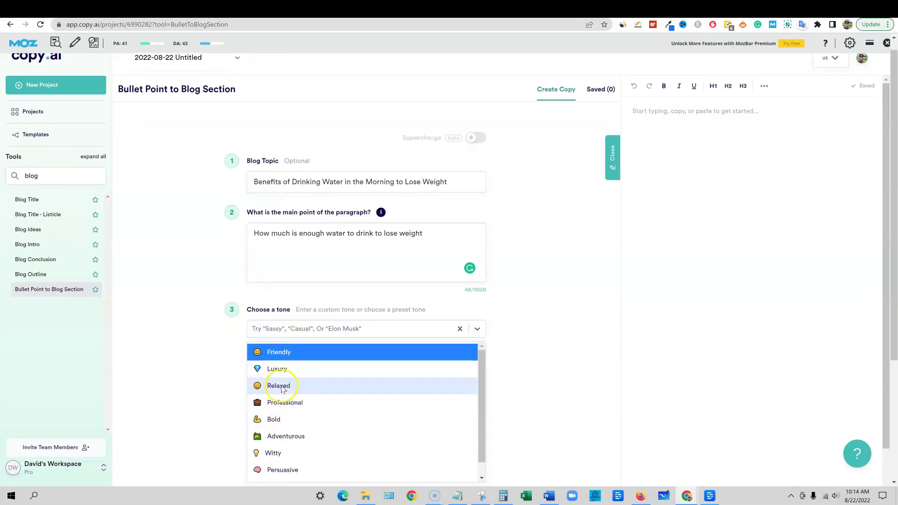
click(521, 371)
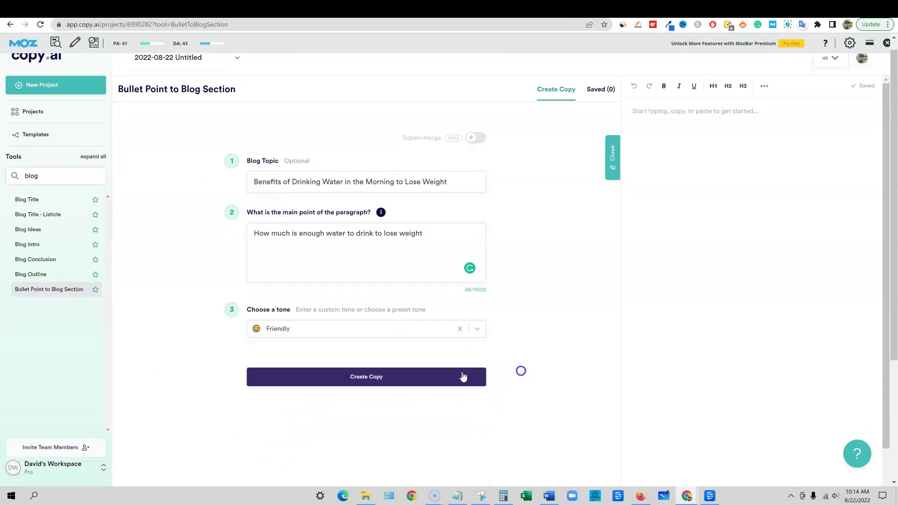
click(374, 378)
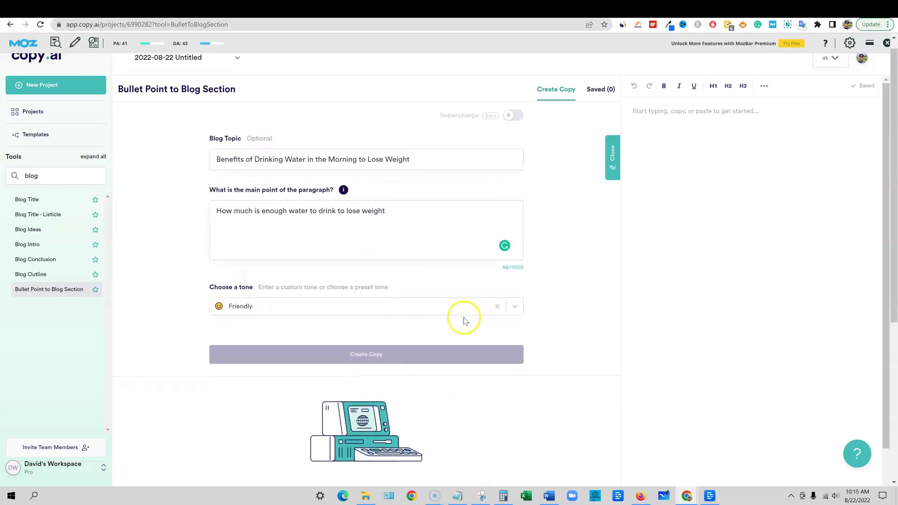
scroll(468, 309, down, 5)
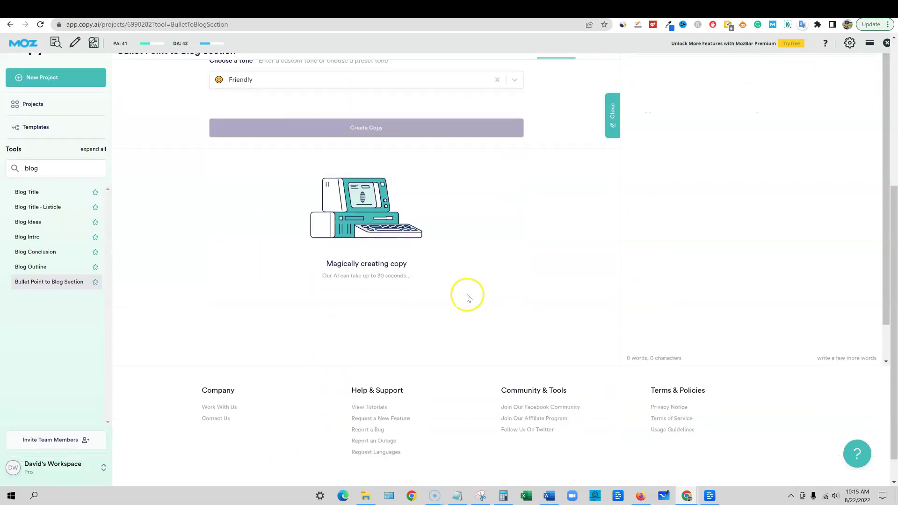
scroll(463, 295, up, 5)
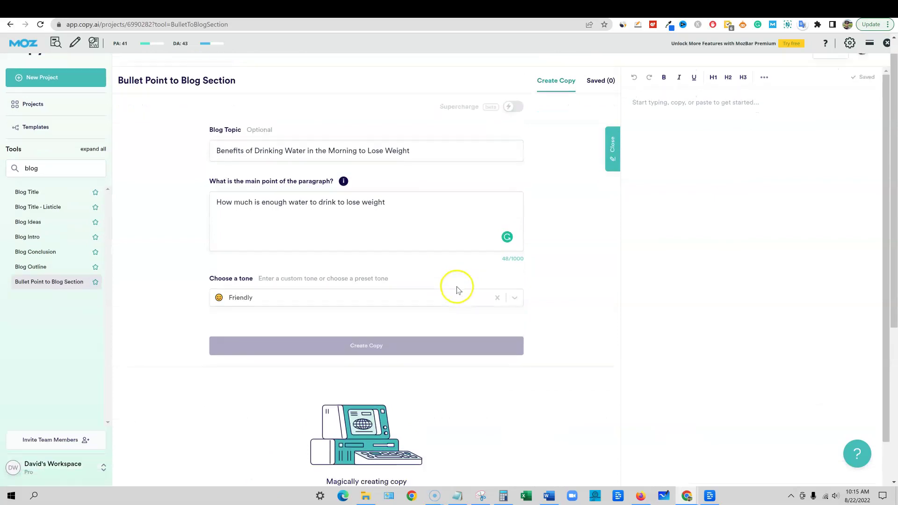
scroll(457, 290, down, 3)
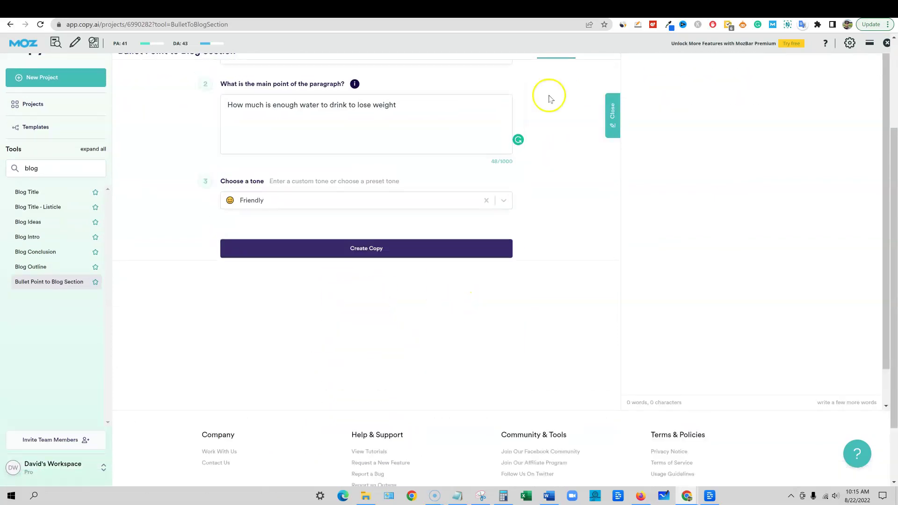
scroll(507, 294, down, 4)
scroll(421, 299, up, 2)
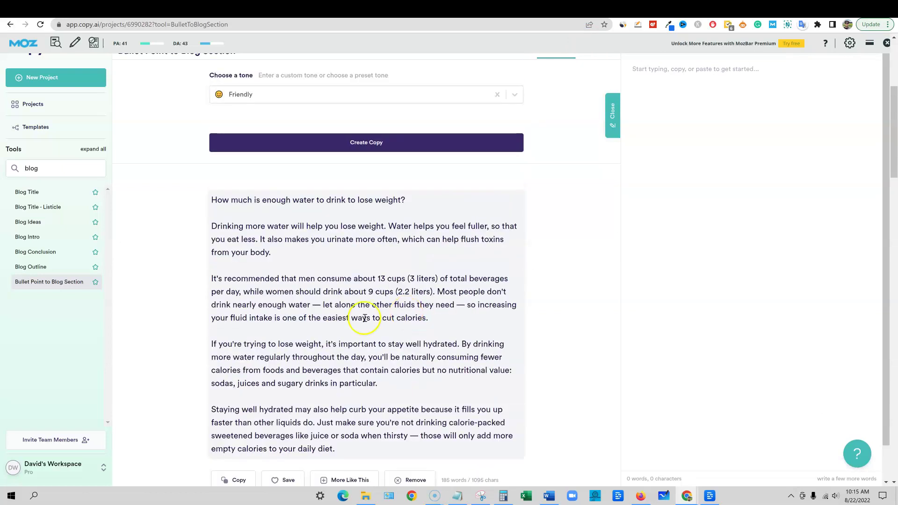
Step: Copy the generated paragraphs without their heading and paste them into RankIQ's Content Optimizer under the "How much is enough water" line
drag(211, 226, 352, 425)
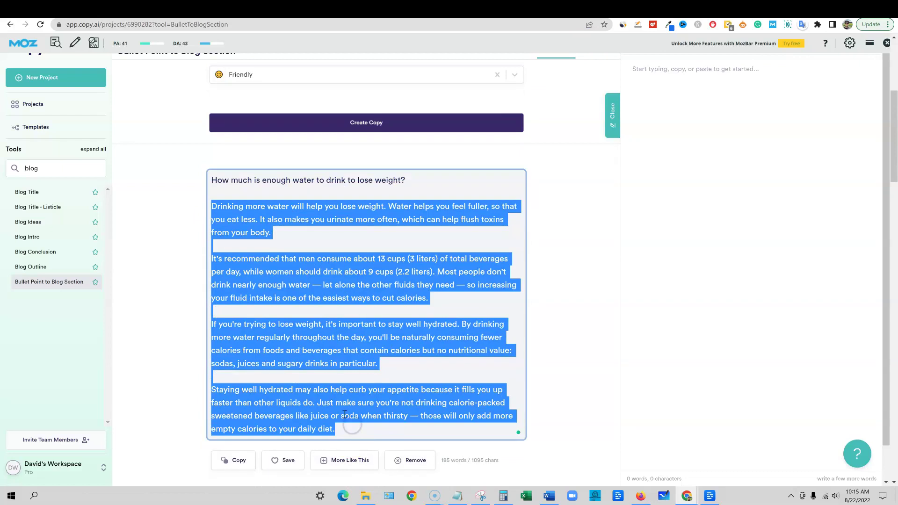
key(ctrl+c)
click(612, 9)
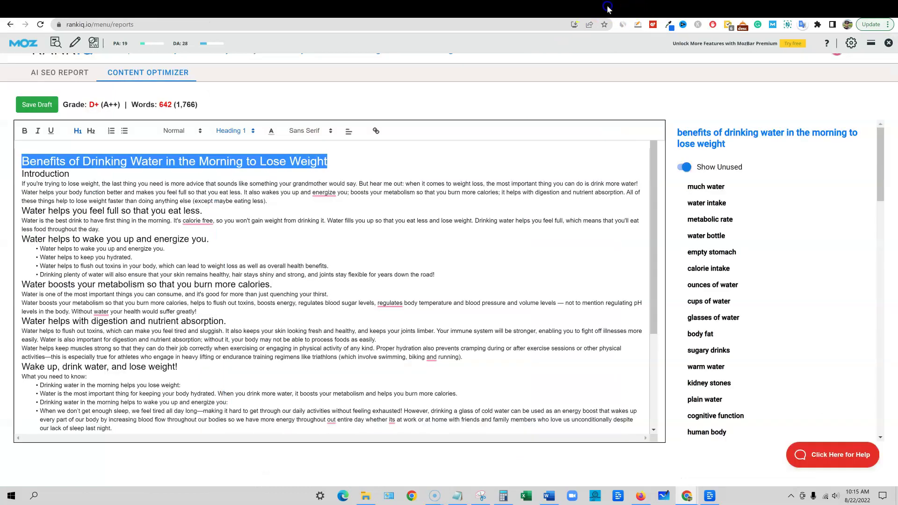
scroll(154, 365, down, 3)
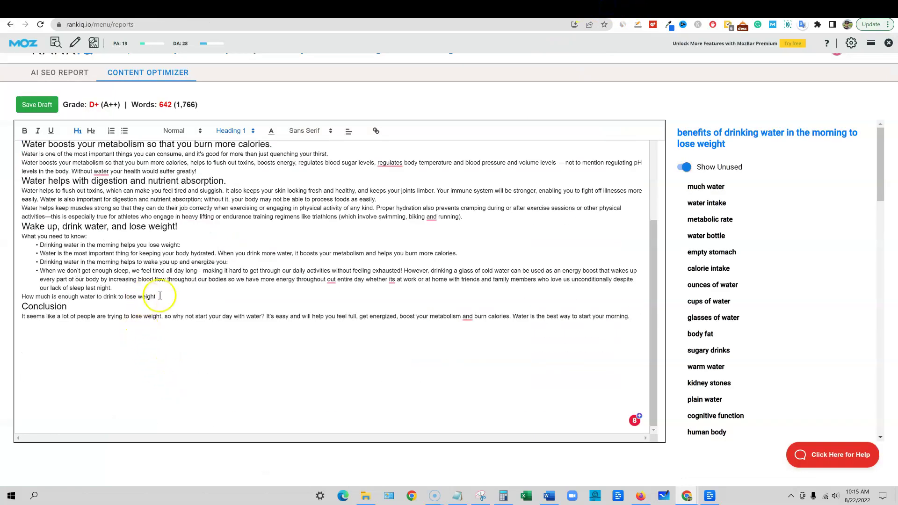
key(Return)
key(ctrl+v)
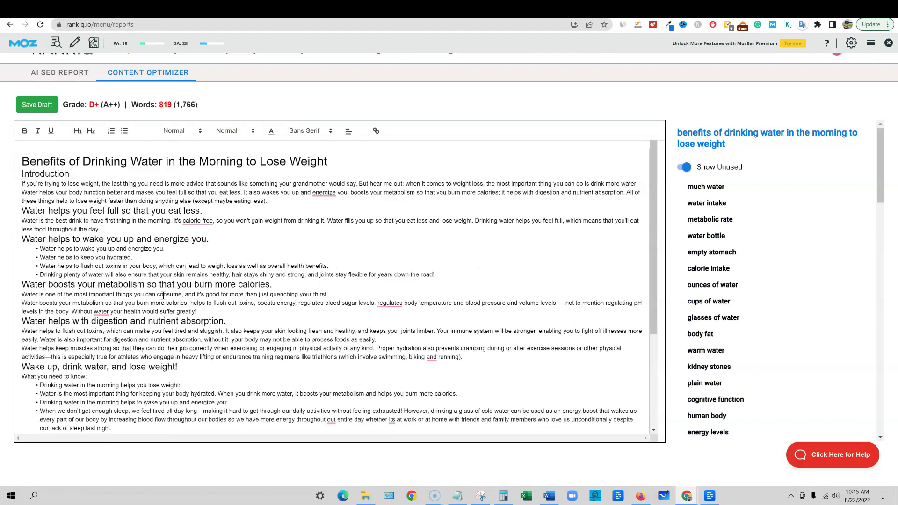
Step: Format the line "How much is enough water to drink to lose weight" as Heading 2
scroll(162, 297, down, 3)
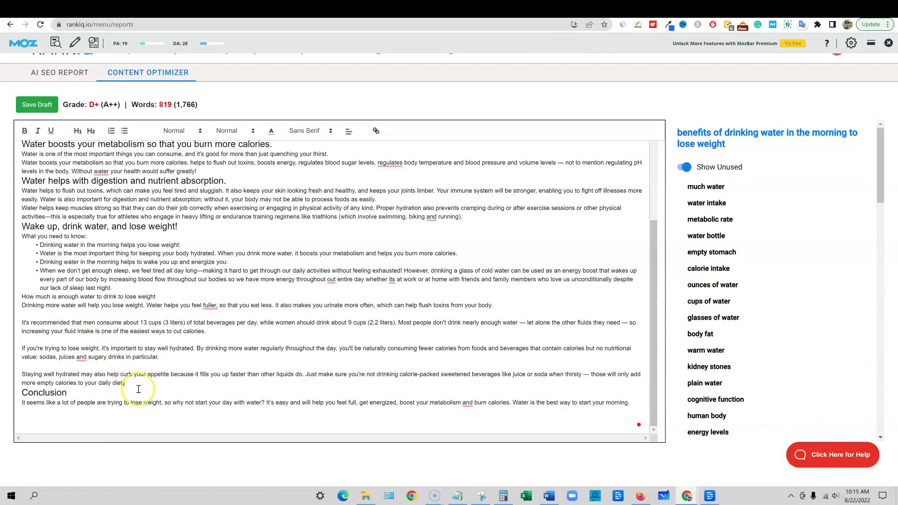
drag(158, 296, 4, 296)
click(91, 131)
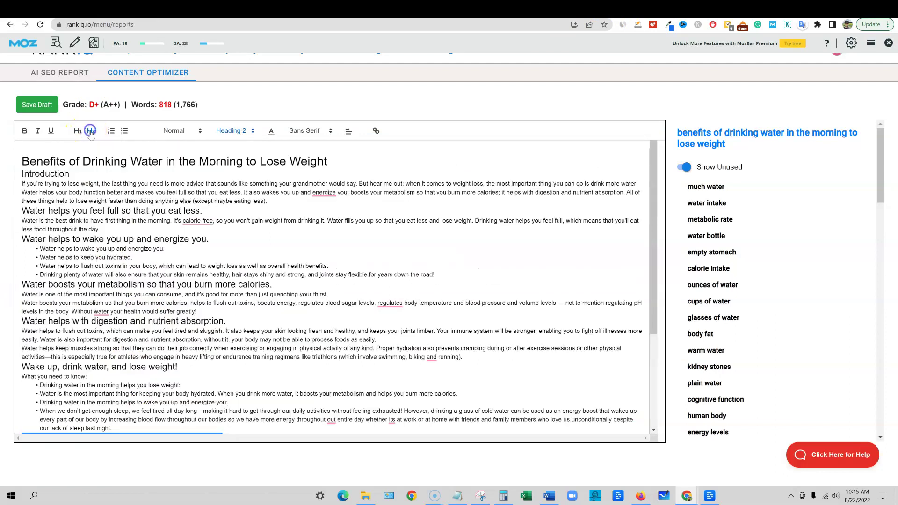
scroll(166, 320, down, 3)
click(168, 350)
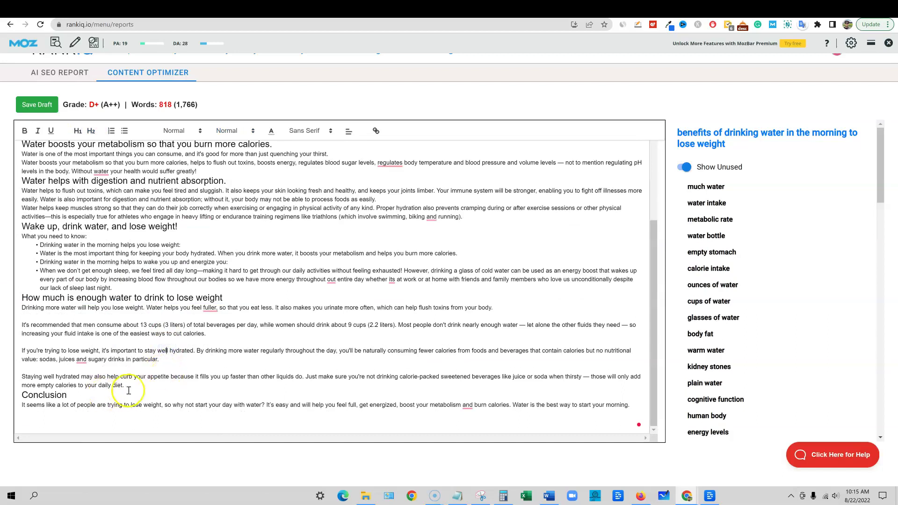
Step: Add "This is typically how much water intake you should consider to lose weight." after "daily diet.", with an empty line before the Conclusion
key(Return)
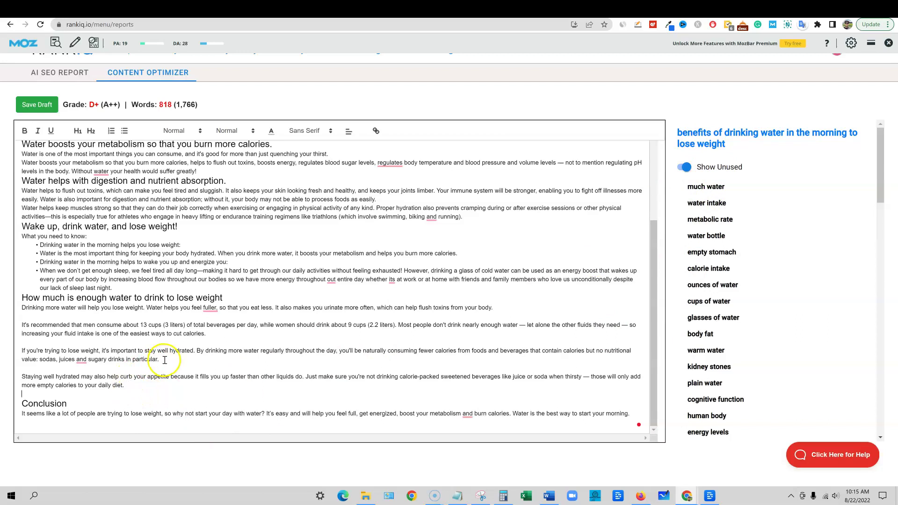
click(135, 386)
text(This is typically how much water )
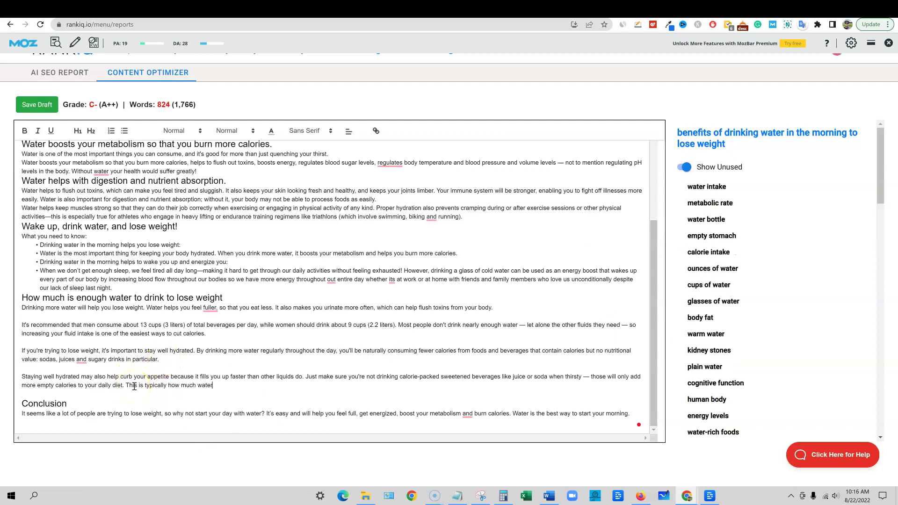
text(intake you should consider to lose weight.)
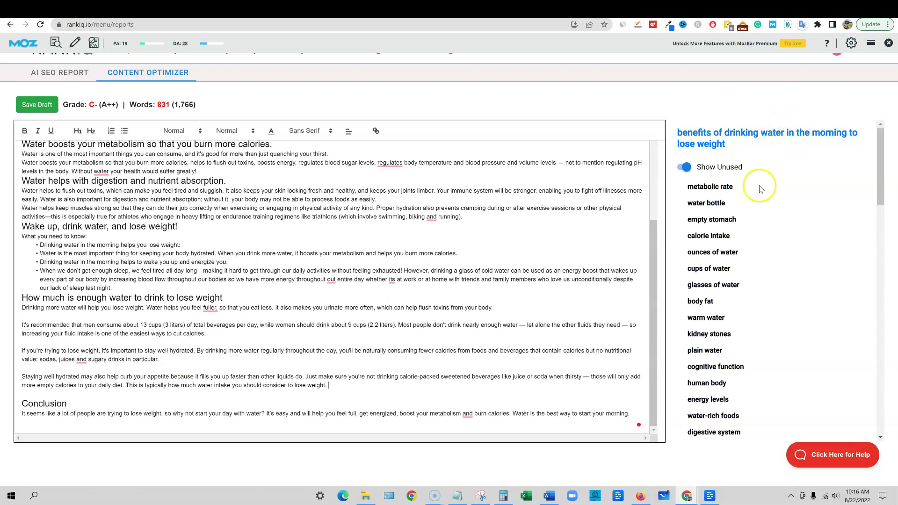
drag(328, 385, 128, 386)
click(344, 385)
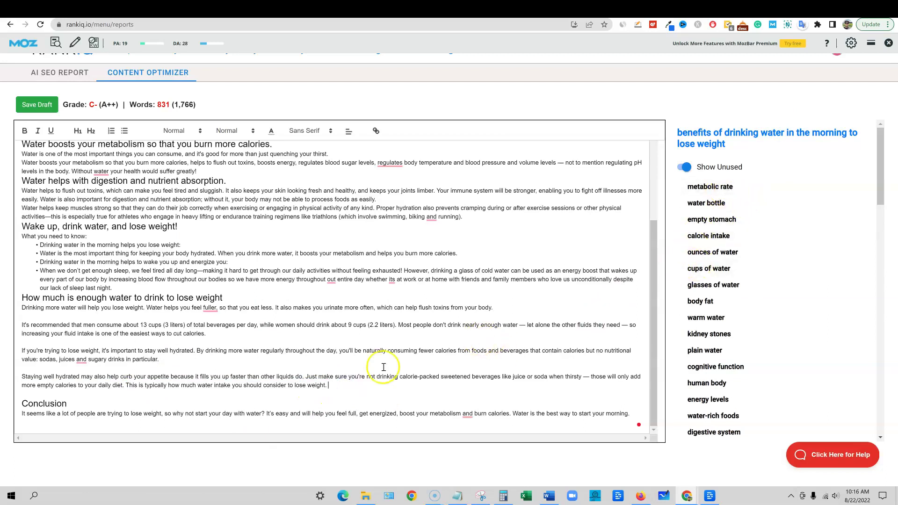
Step: Add the line "Metabolic Rate from drinking water in the morning" above the Conclusion and select it for copying
key(Return)
text(Metabolic Rate from drinking water in the morning)
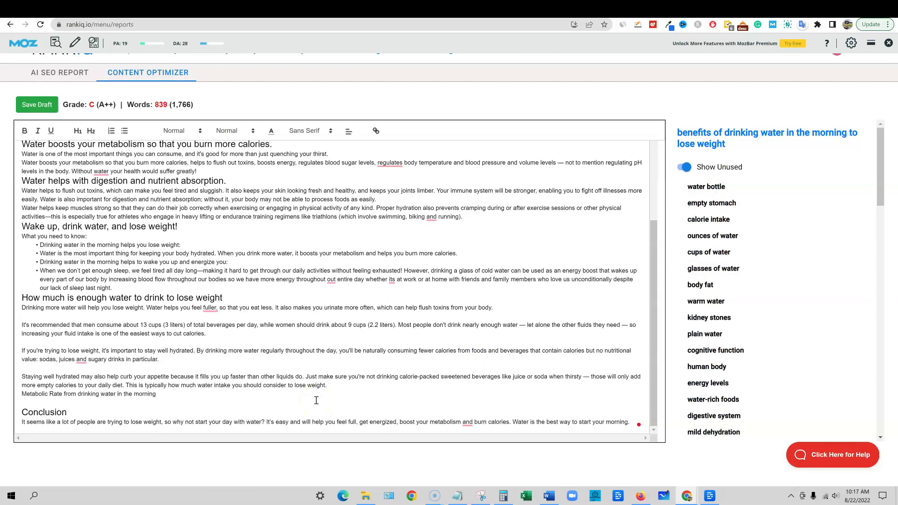
drag(316, 398, 28, 395)
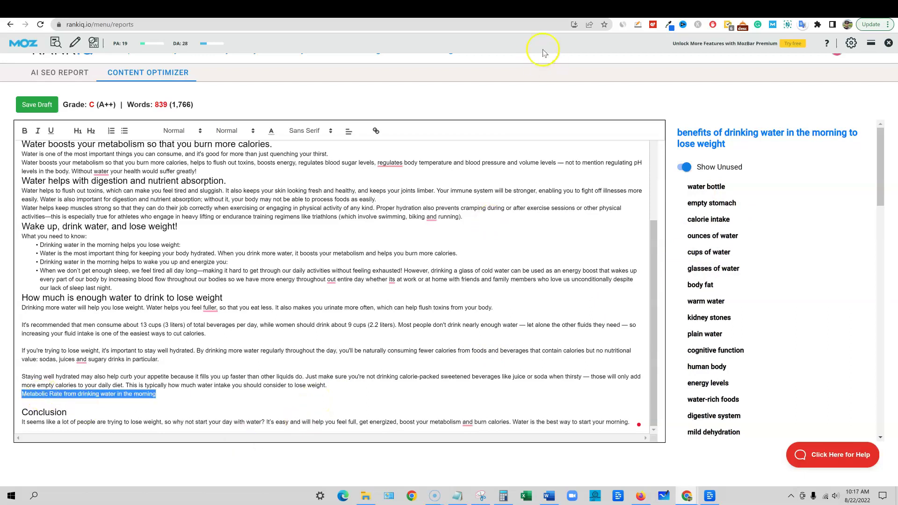
Step: In Copy.ai, replace the paragraph's main point with "Metabolic Rate from drinking water in the morning" and generate the blog section copy in the Friendly tone
key(ctrl+Tab)
click(480, 172)
scroll(480, 172, up, 1)
scroll(480, 172, up, 5)
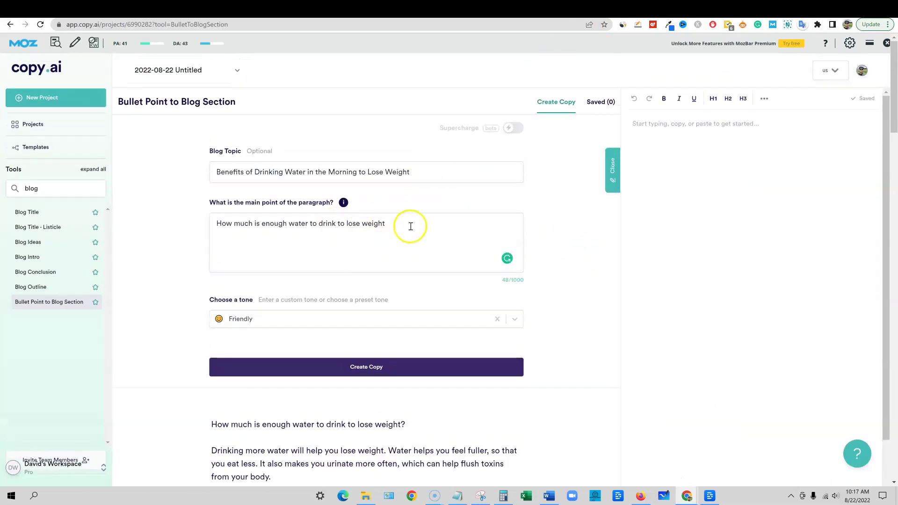
drag(409, 227, 114, 225)
key(ctrl+v)
click(323, 367)
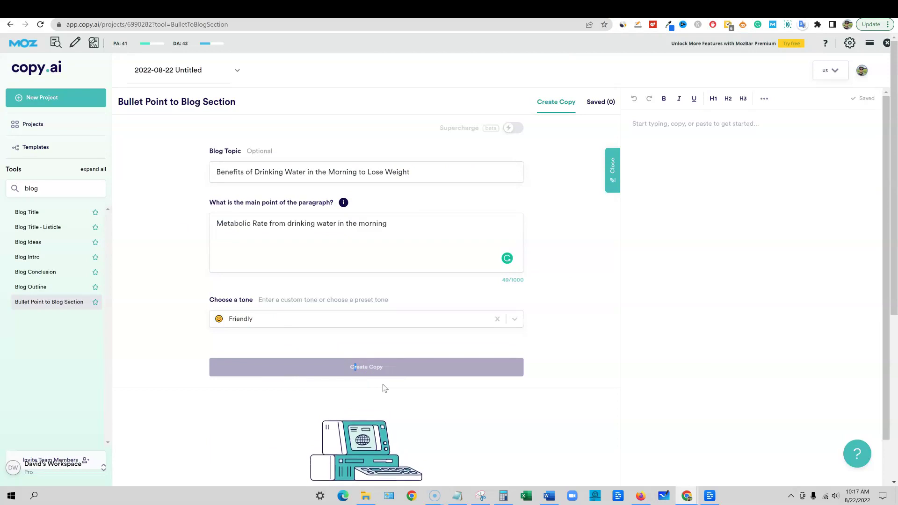
click(407, 368)
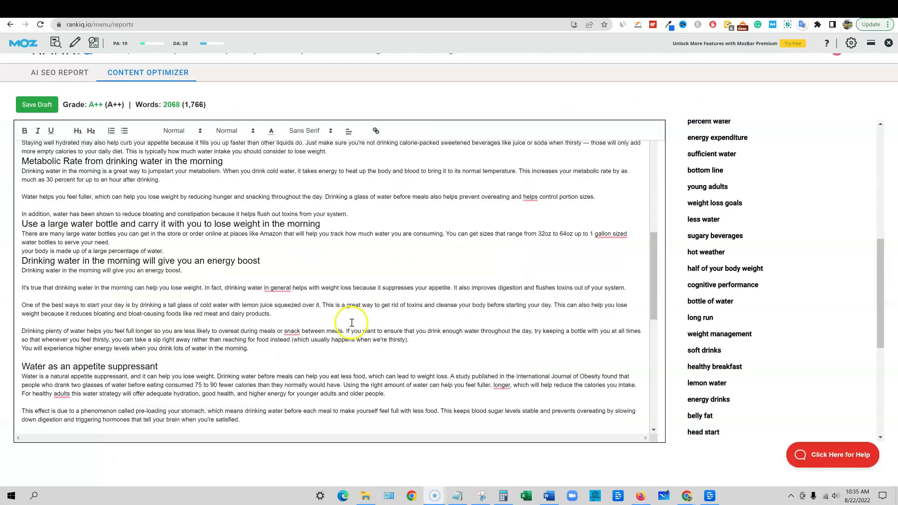
Step: Switch to RankIQ and review the expanded article, comparing its grade and word count with the targets shown in parentheses
scroll(374, 293, up, 15)
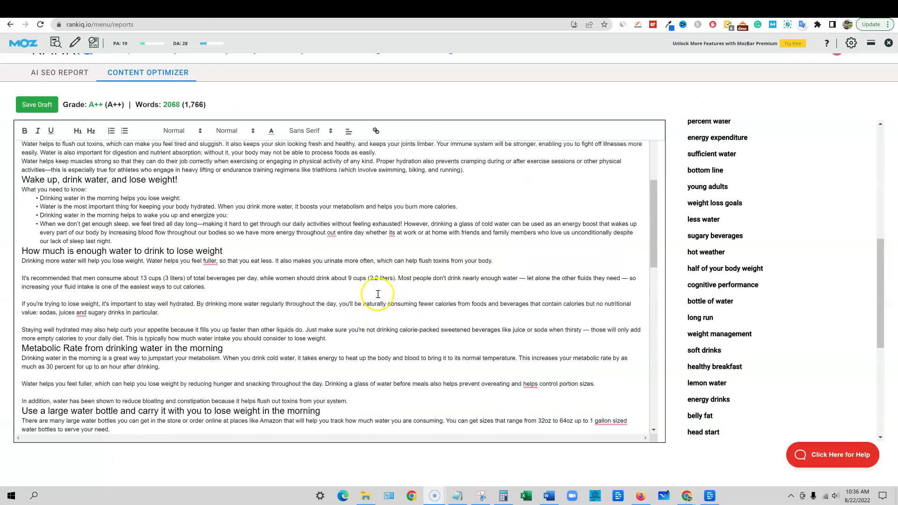
click(623, 9)
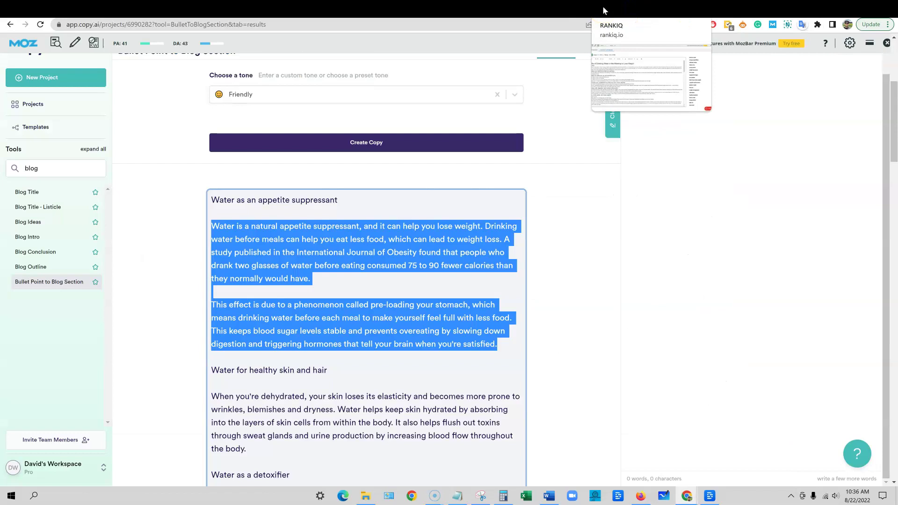
click(603, 6)
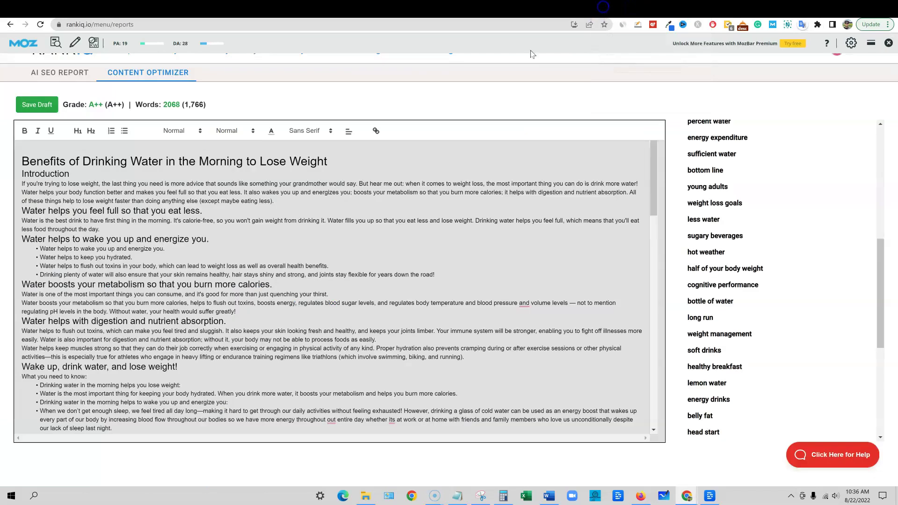
double_click(95, 105)
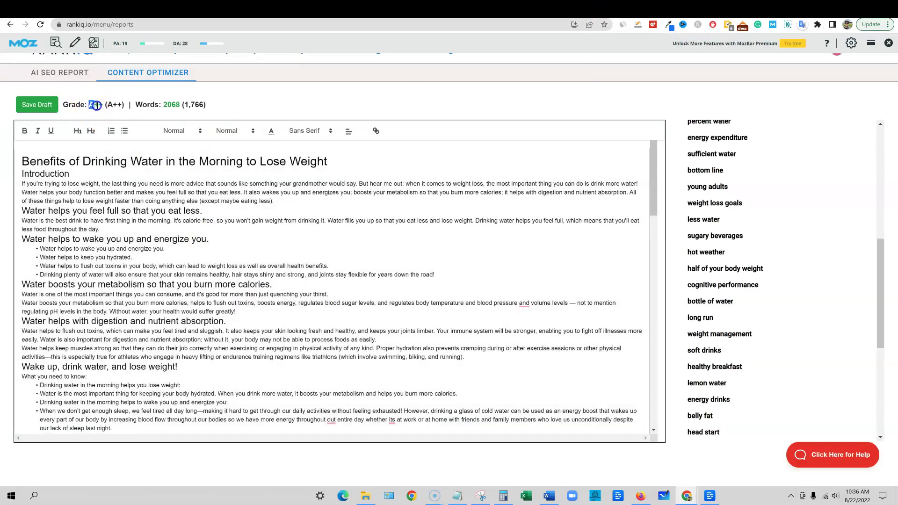
click(162, 104)
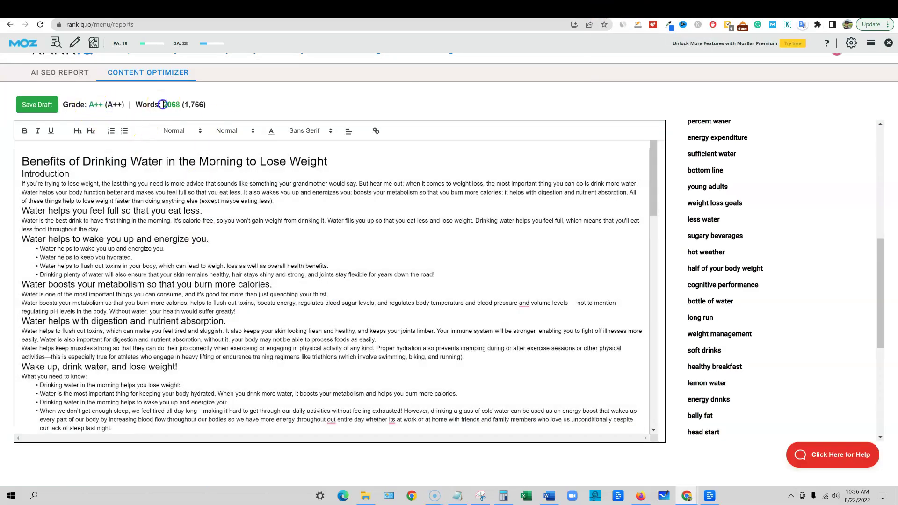
click(209, 104)
drag(99, 104, 237, 104)
click(265, 105)
click(185, 105)
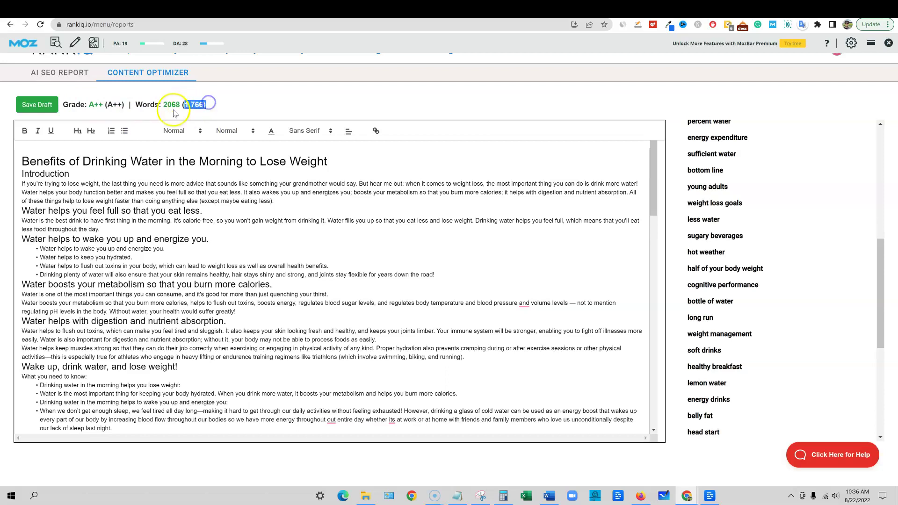
drag(179, 105, 159, 105)
click(217, 103)
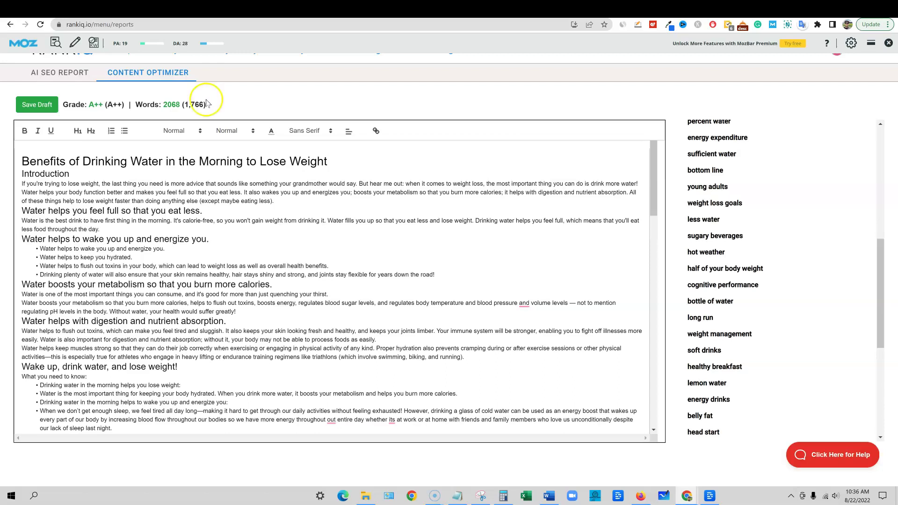
Step: Turn off the Show Unused filter and look through the full keyword list for used and unused terms
scroll(713, 197, up, 7)
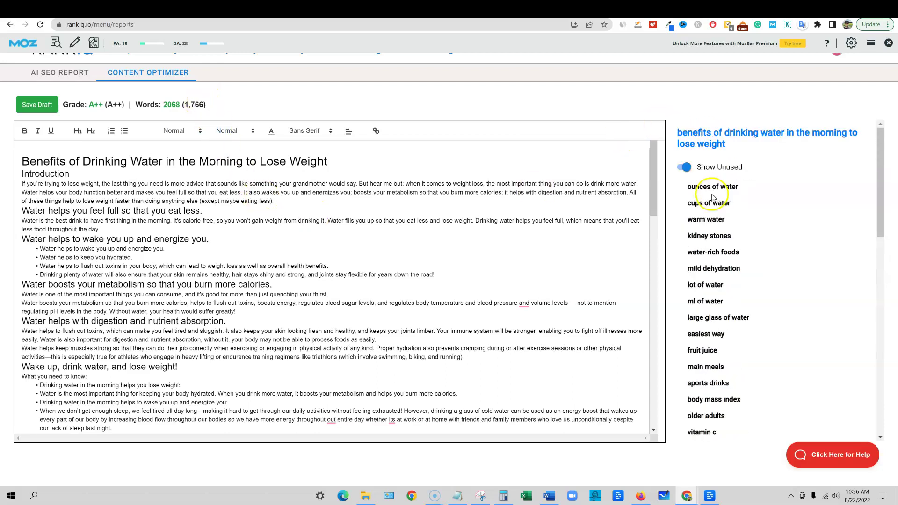
click(686, 167)
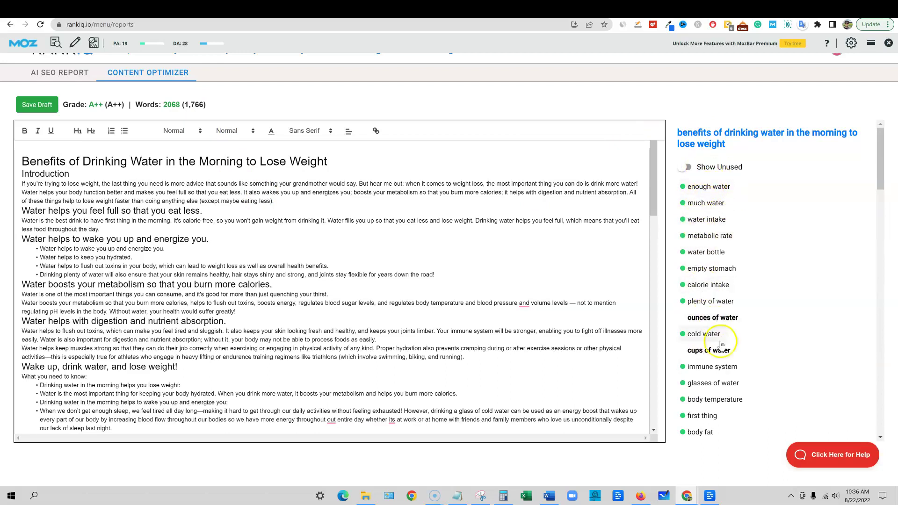
scroll(721, 344, down, 8)
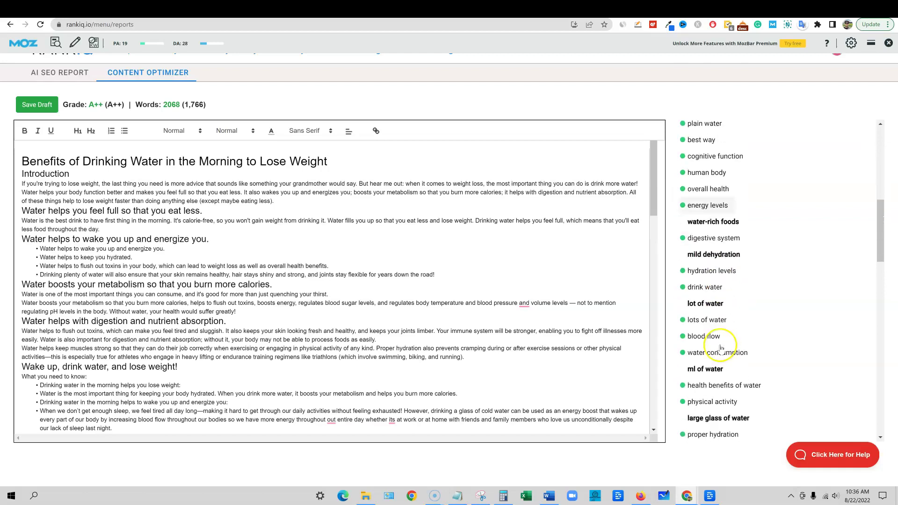
scroll(721, 348, down, 5)
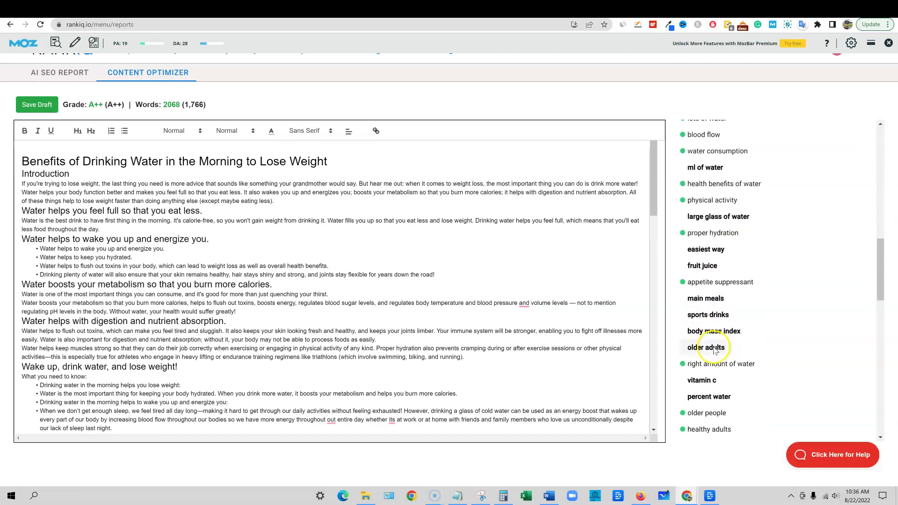
scroll(715, 349, down, 5)
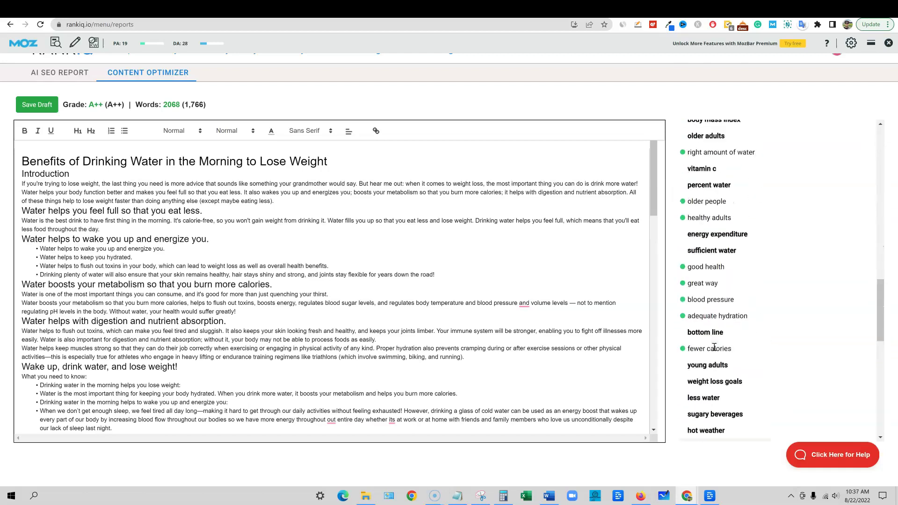
scroll(715, 349, up, 15)
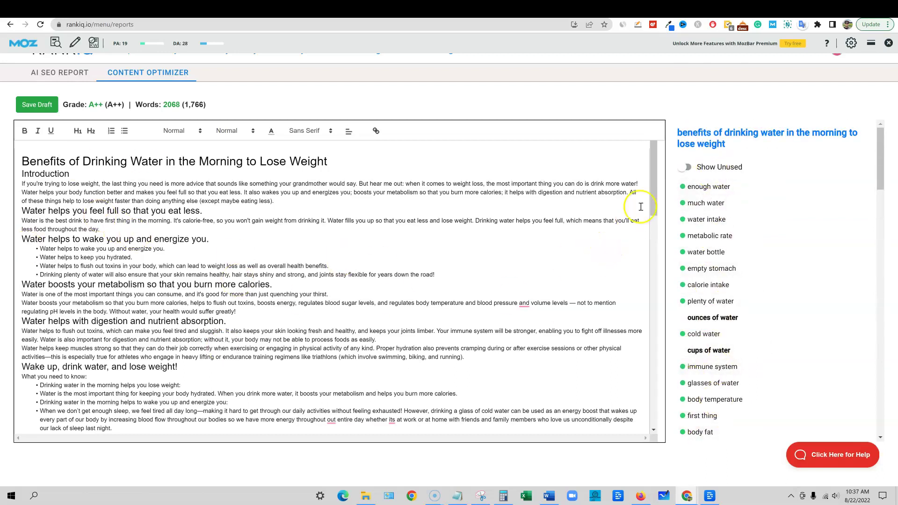
Step: Delete the "Introduction" heading and its empty line beneath the article title
drag(654, 162, 624, 136)
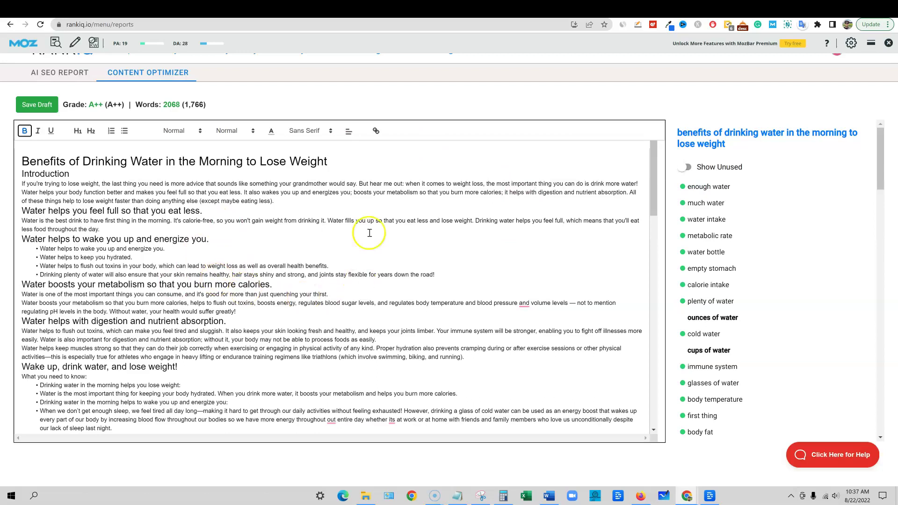
drag(70, 174, 10, 172)
key(BackSpace)
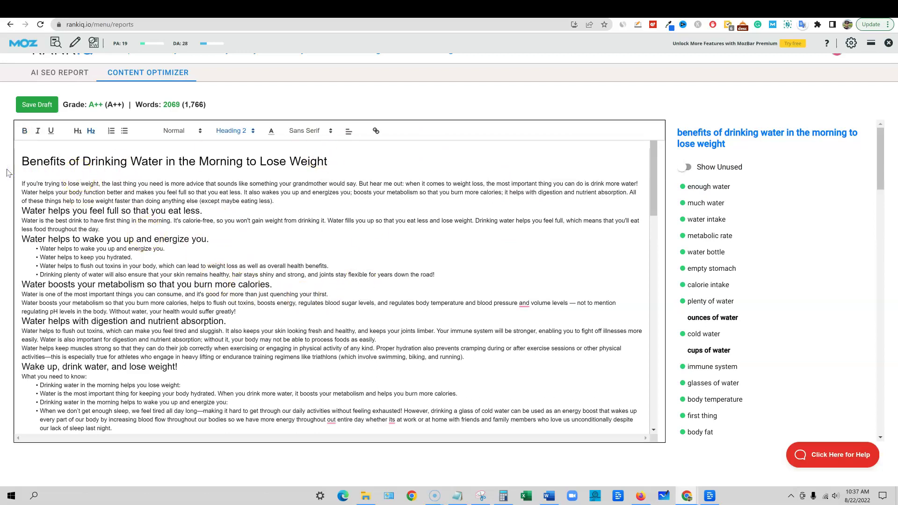
key(BackSpace)
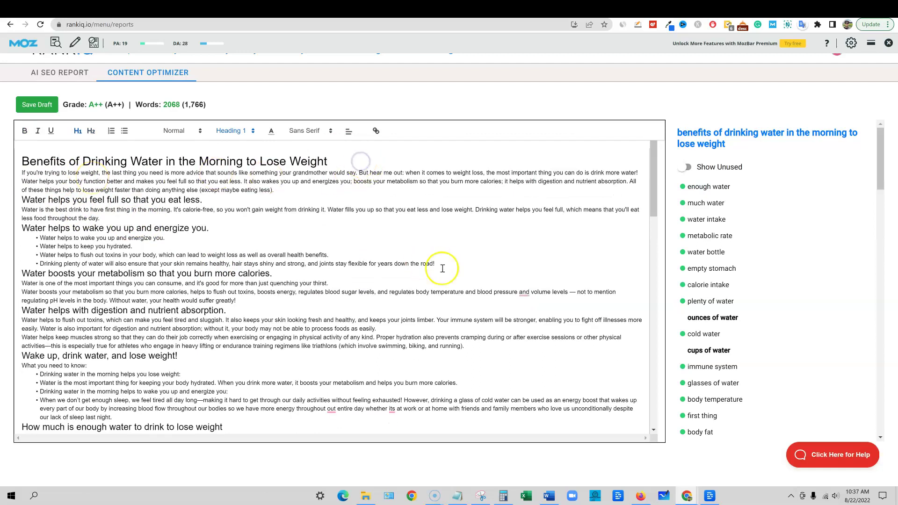
scroll(456, 280, down, 2)
scroll(454, 286, up, 2)
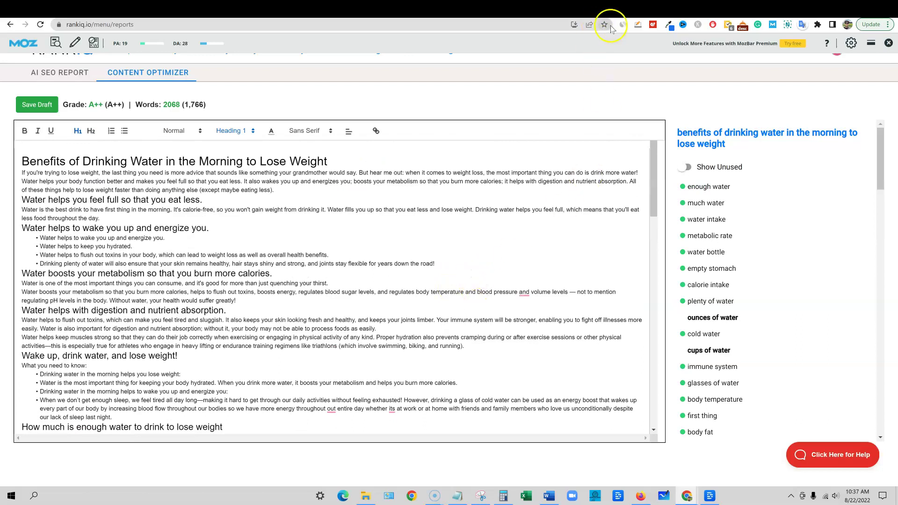
scroll(507, 257, down, 2)
scroll(508, 258, up, 2)
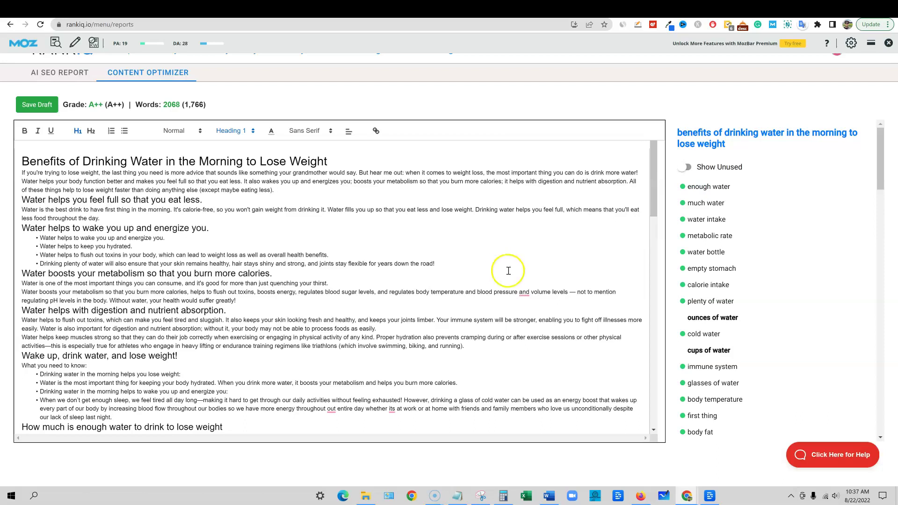
Step: Switch to Copy.ai and view the topic, main point and tone set for the Bullet Point to Blog Section tool
click(632, 6)
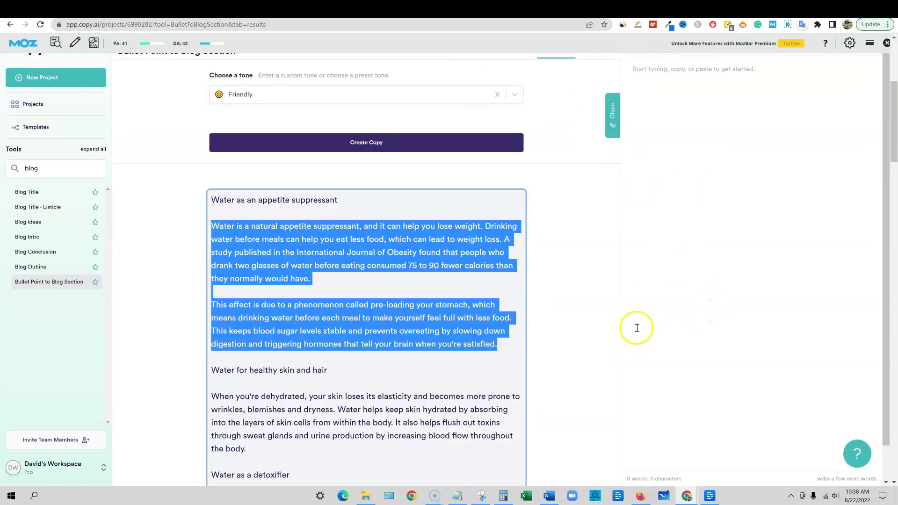
scroll(608, 327, up, 5)
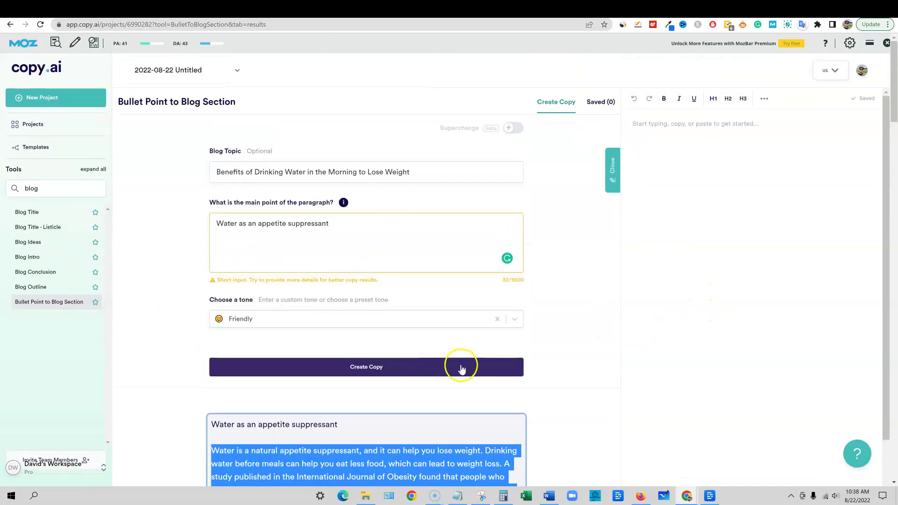